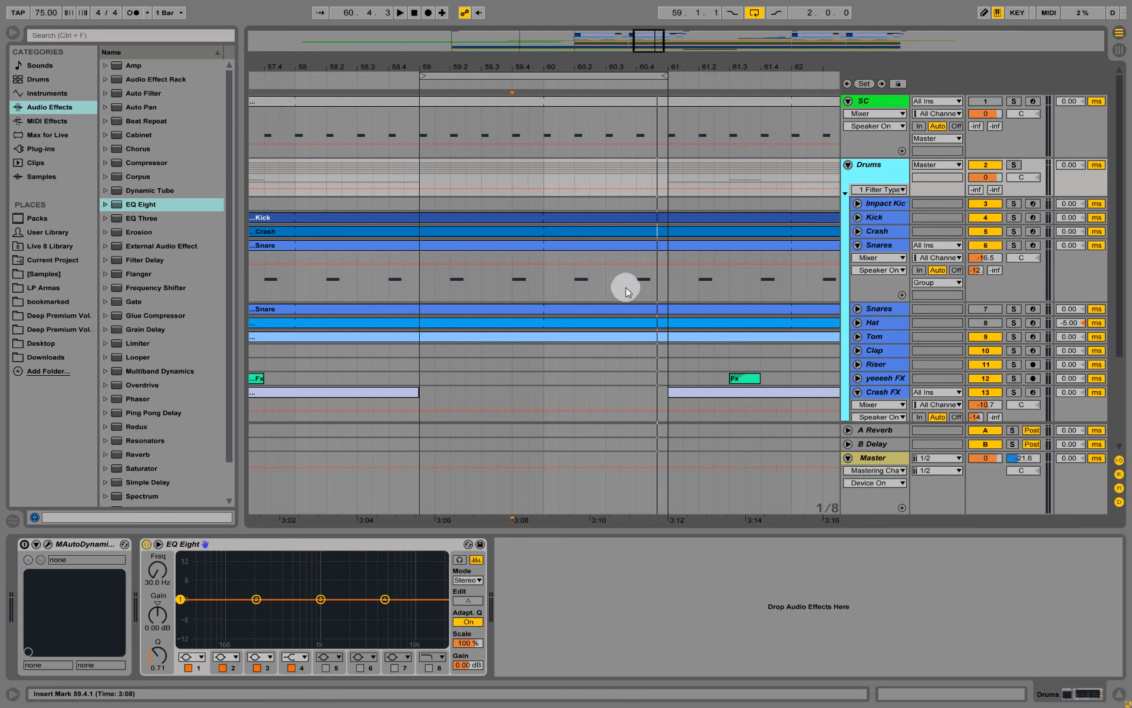
Collapse the first Snares track and audition the Drums group in solo
{"action": "left_click", "coordinate": [856, 244]}
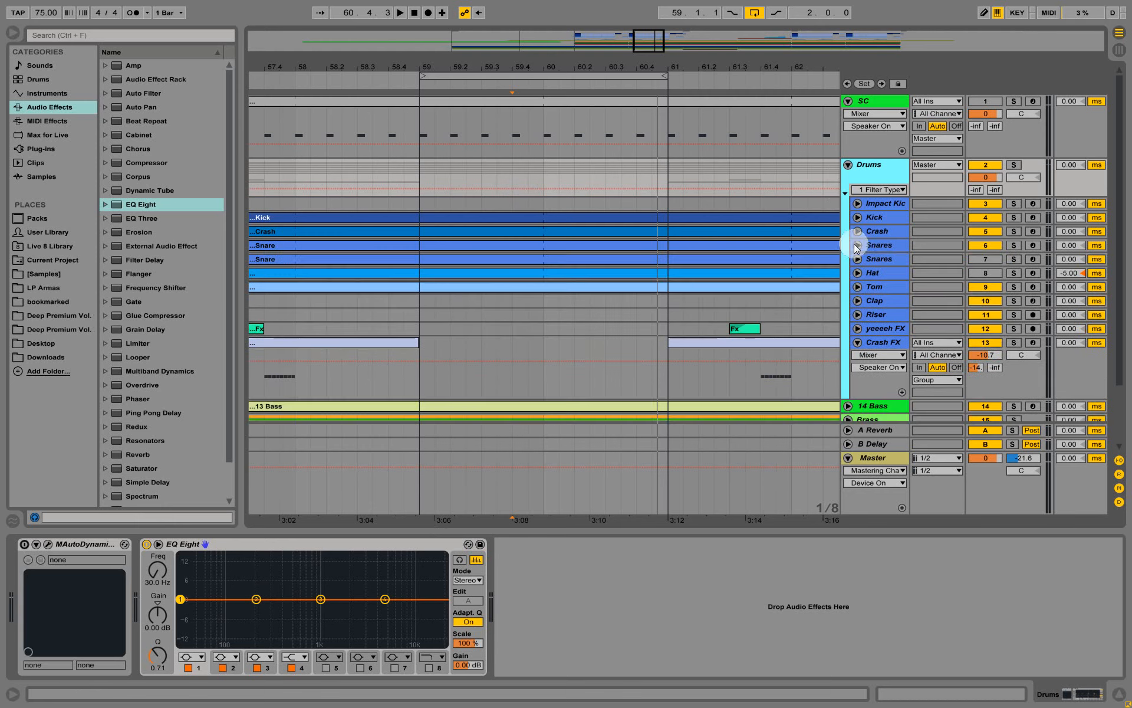
{"action": "left_click", "coordinate": [1015, 165]}
{"action": "key", "text": "space"}
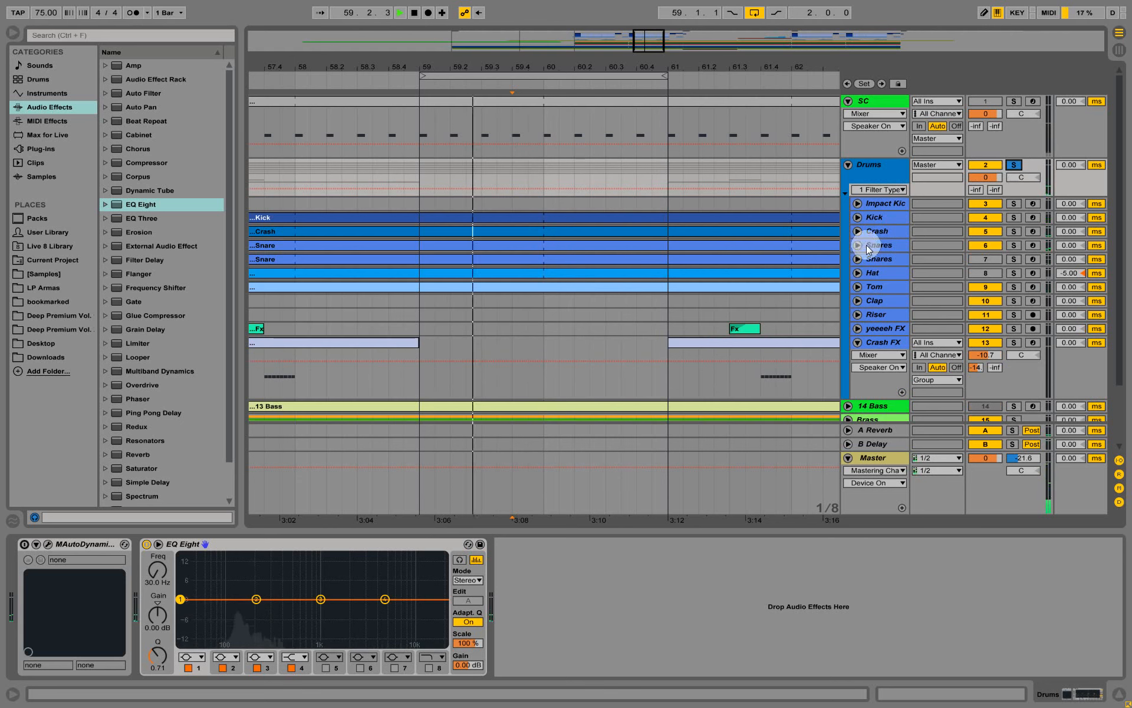
{"action": "key", "text": "space"}
Expand the second Snares track and delete its clip sections from 59.1 to 59.3 and from 60.1 to 60.3
{"action": "left_click", "coordinate": [858, 260]}
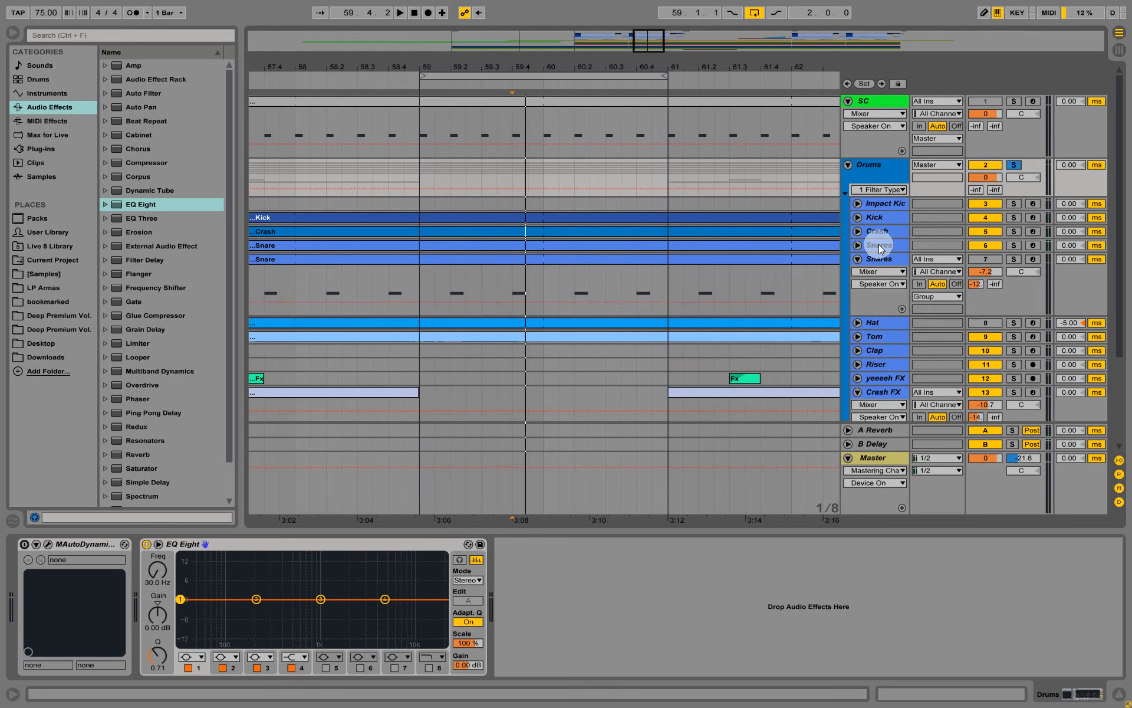
{"action": "left_click", "coordinate": [879, 244]}
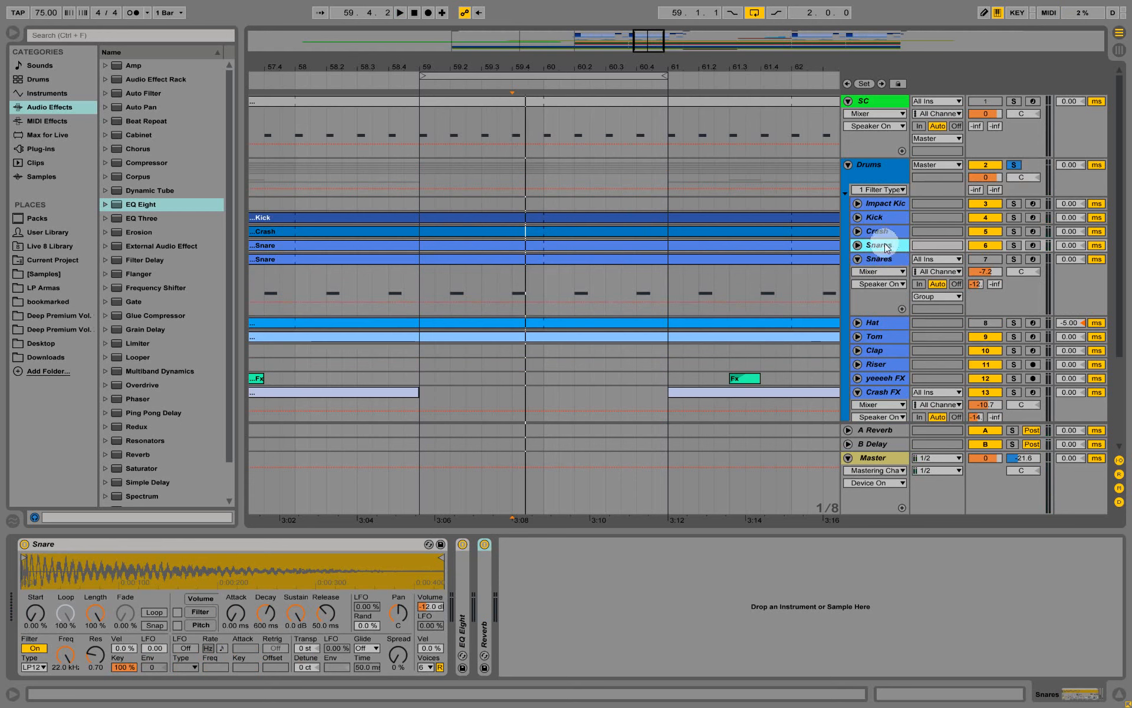
{"action": "left_click", "coordinate": [857, 244]}
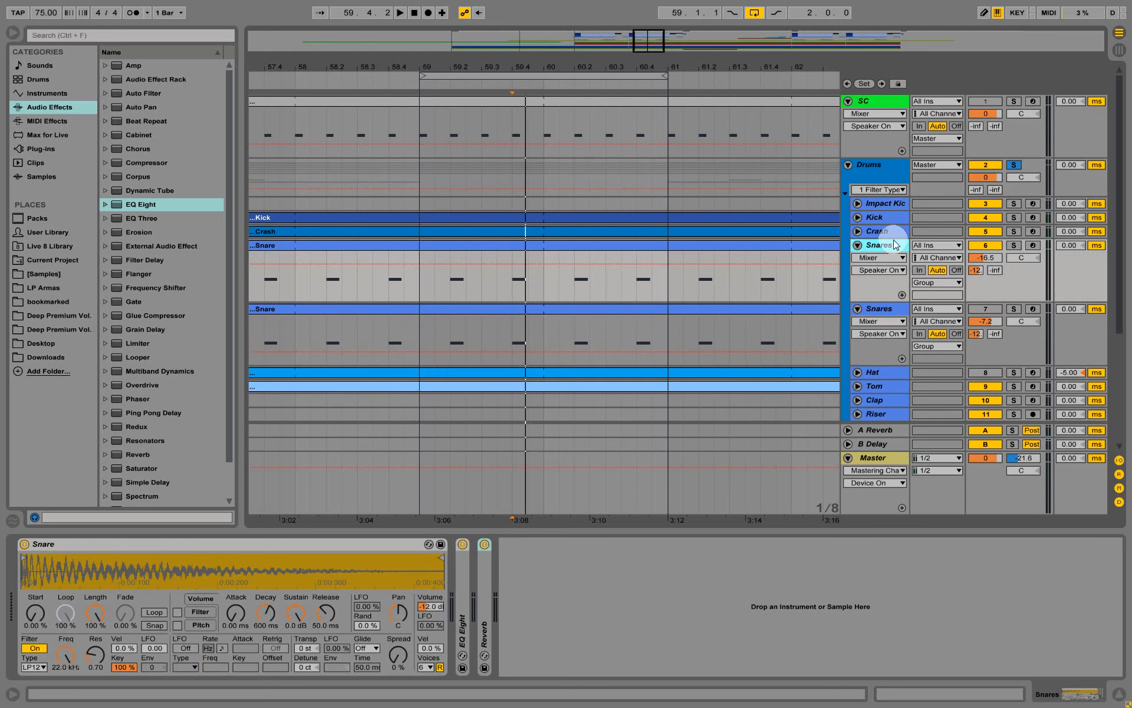
{"action": "left_click", "coordinate": [857, 245]}
{"action": "left_click_drag", "start_coordinate": [607, 282], "coordinate": [544, 277]}
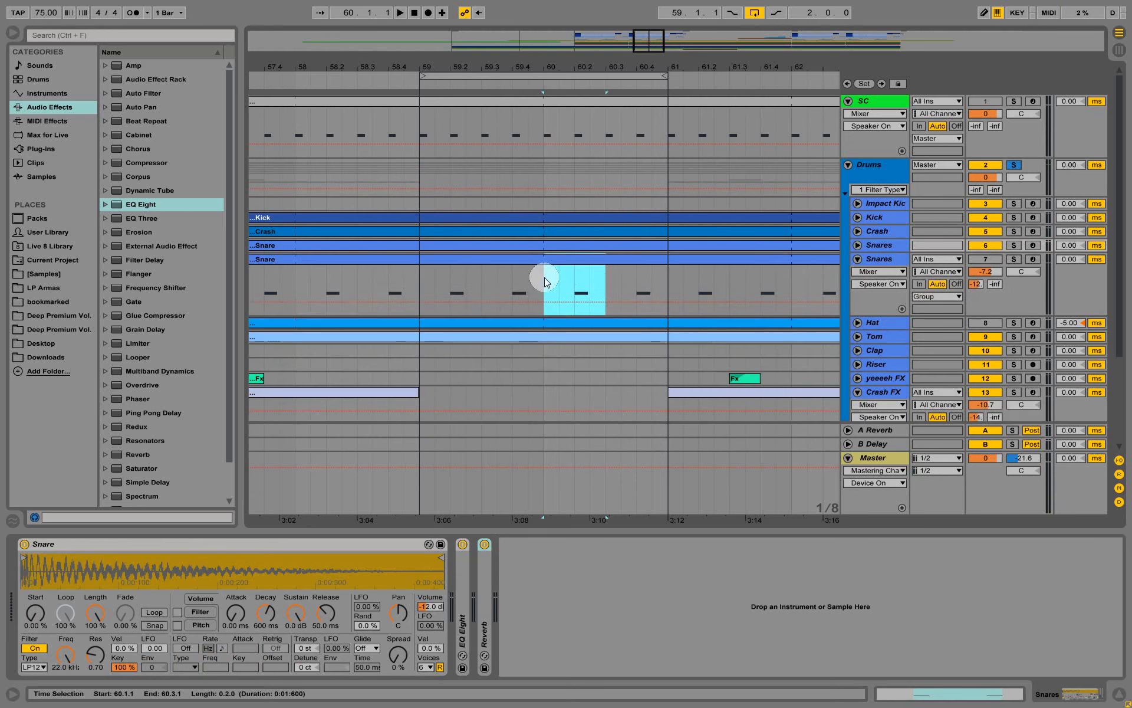
{"action": "left_click_drag", "start_coordinate": [476, 282], "coordinate": [416, 281]}
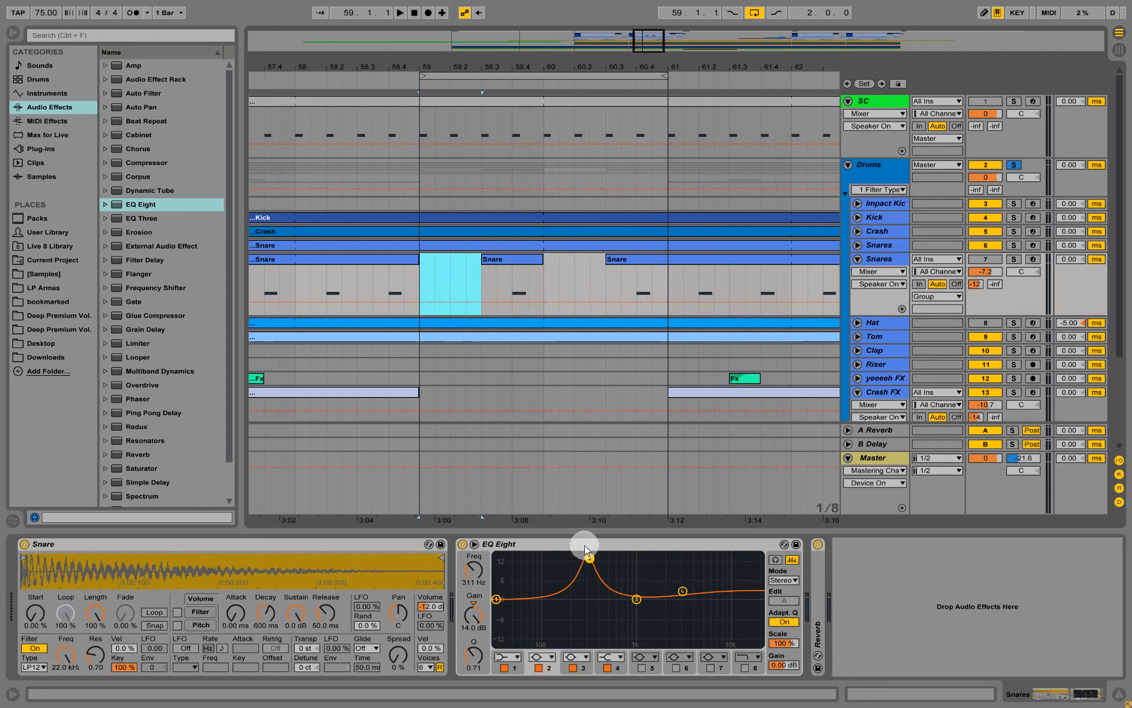
Color the second Snares track and its remaining clips between bars 59 and 61 pink
{"action": "left_click", "coordinate": [591, 568]}
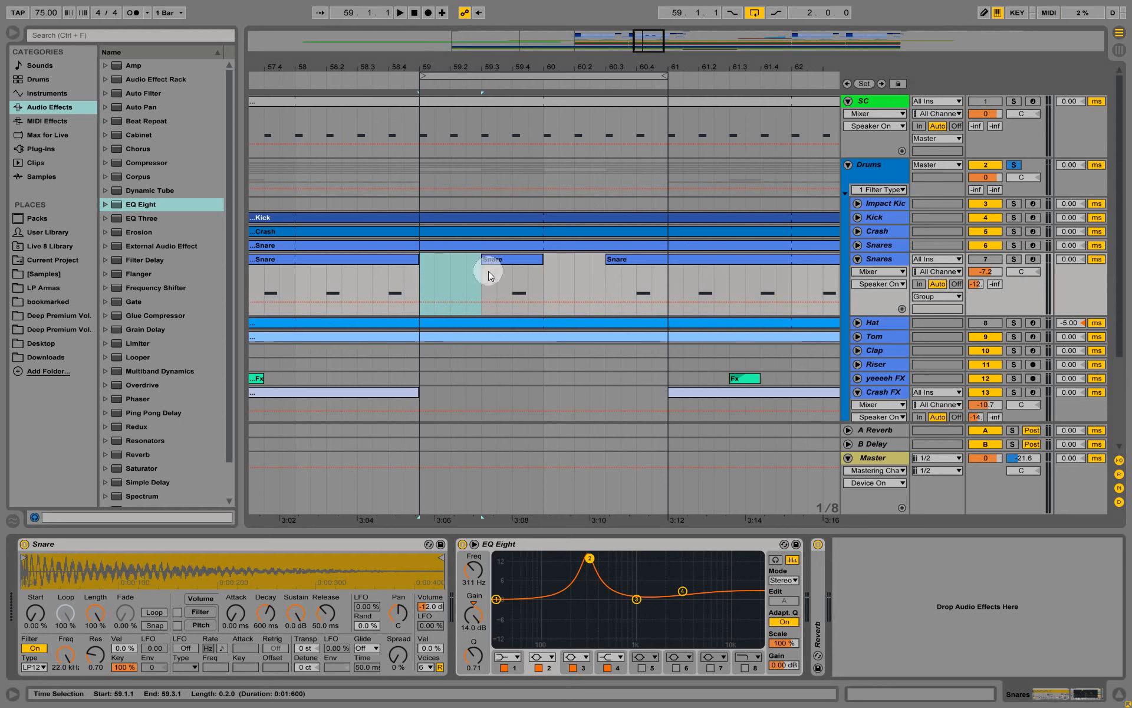
{"action": "left_click", "coordinate": [650, 259], "text": "shift"}
{"action": "right_click", "coordinate": [649, 257]}
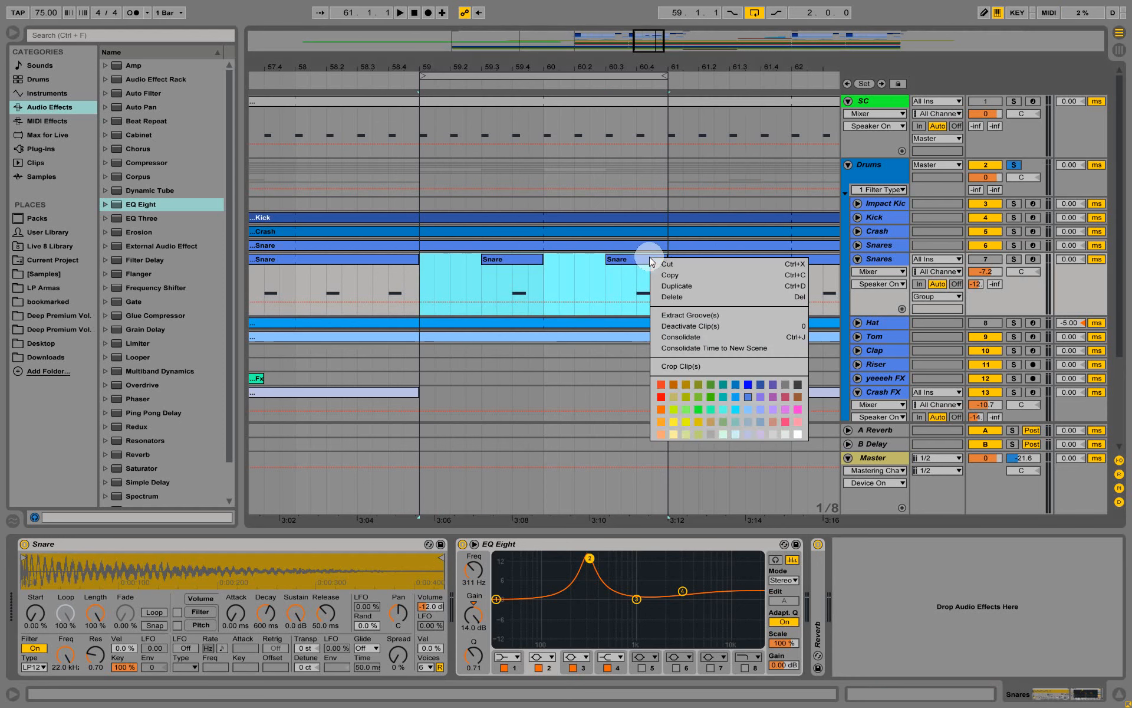
{"action": "left_click", "coordinate": [797, 410]}
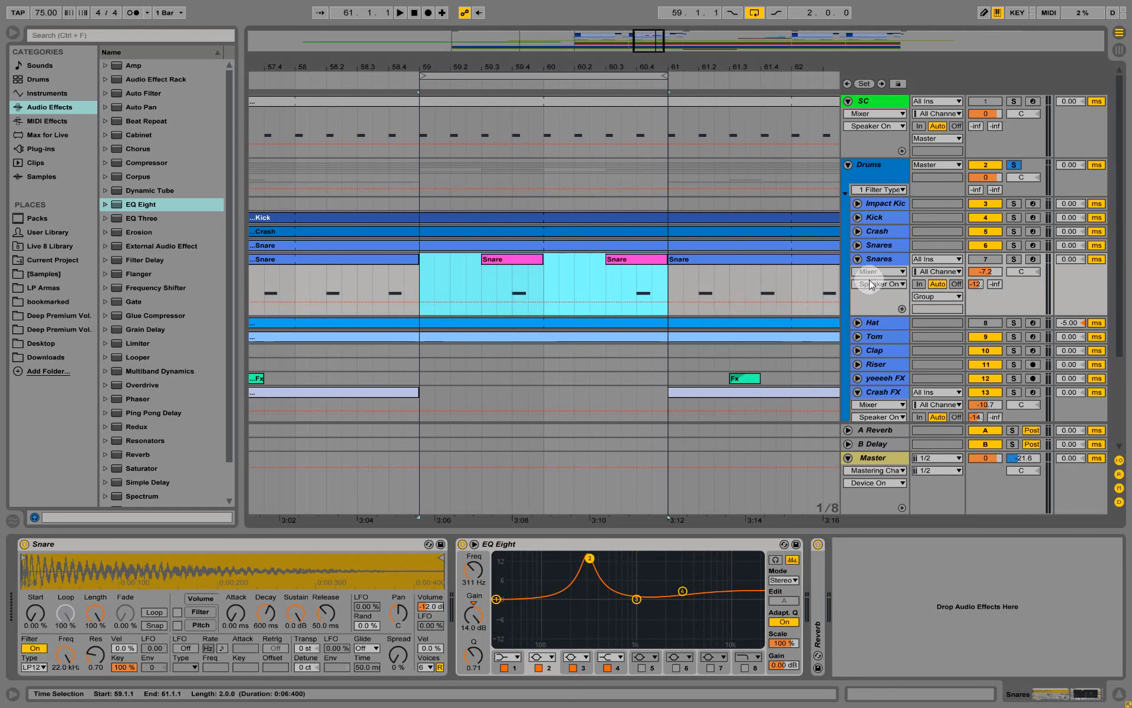
{"action": "right_click", "coordinate": [892, 259]}
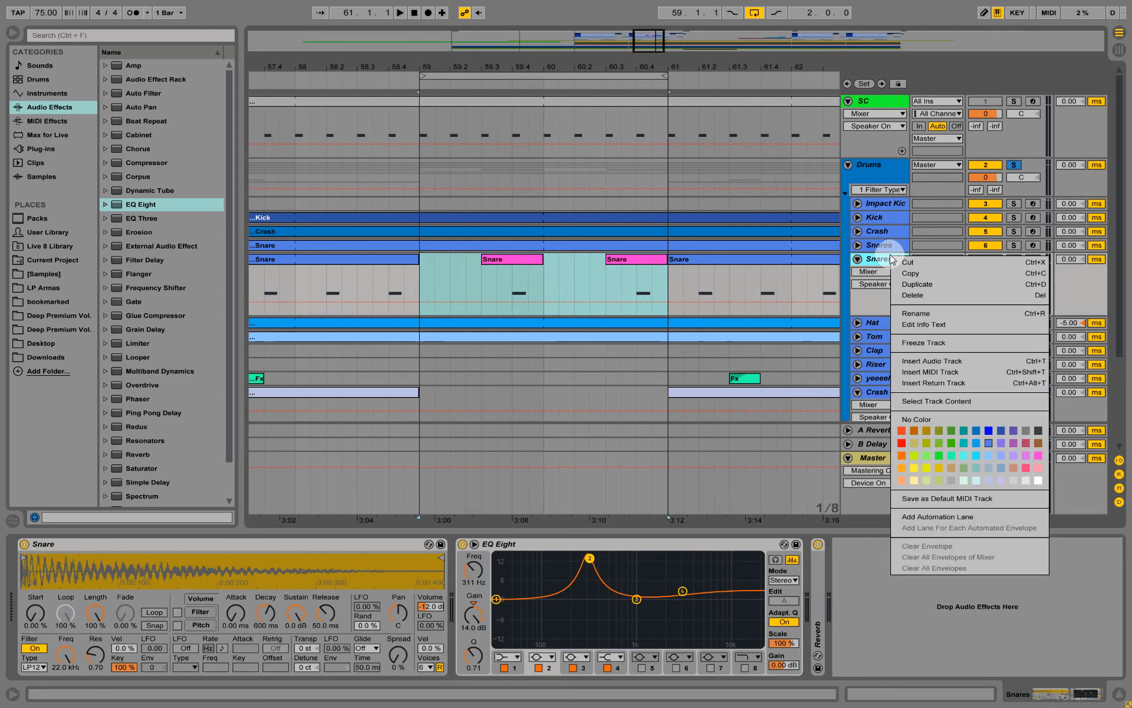
{"action": "left_click", "coordinate": [1038, 456]}
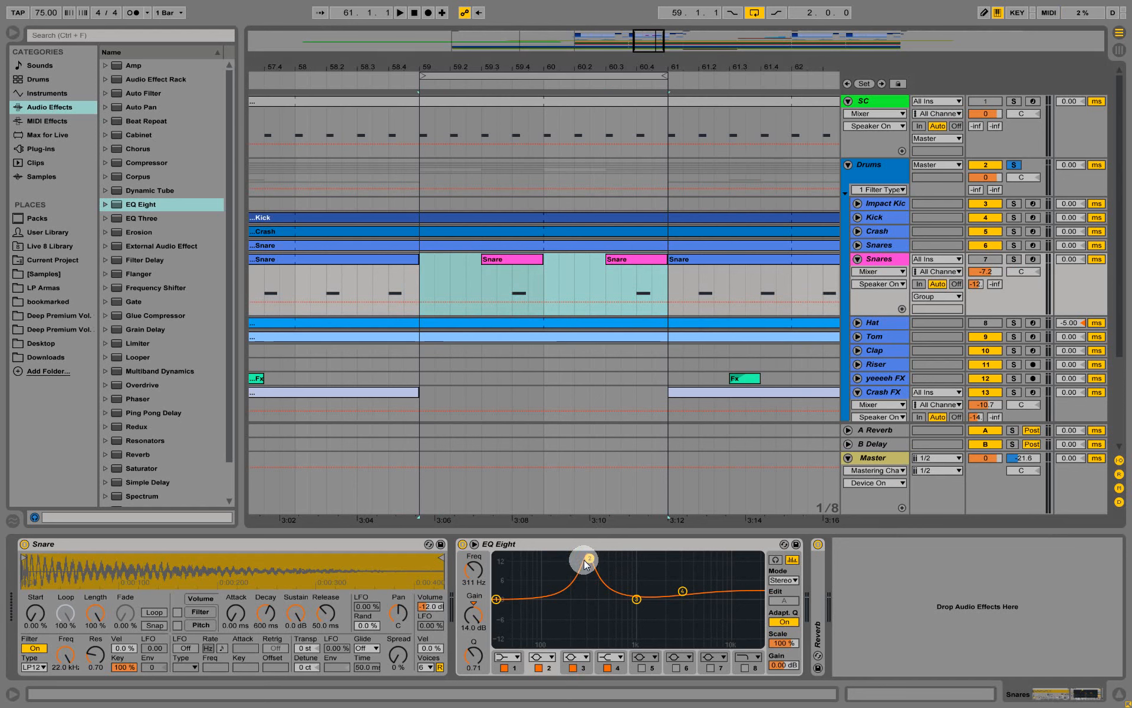
Lower the band 2 gain of the pink Snares track's EQ Eight to about 12.5 dB and audition the track in solo
{"action": "left_click_drag", "start_coordinate": [589, 558], "coordinate": [589, 562]}
{"action": "left_click", "coordinate": [1013, 260]}
{"action": "key", "text": "space"}
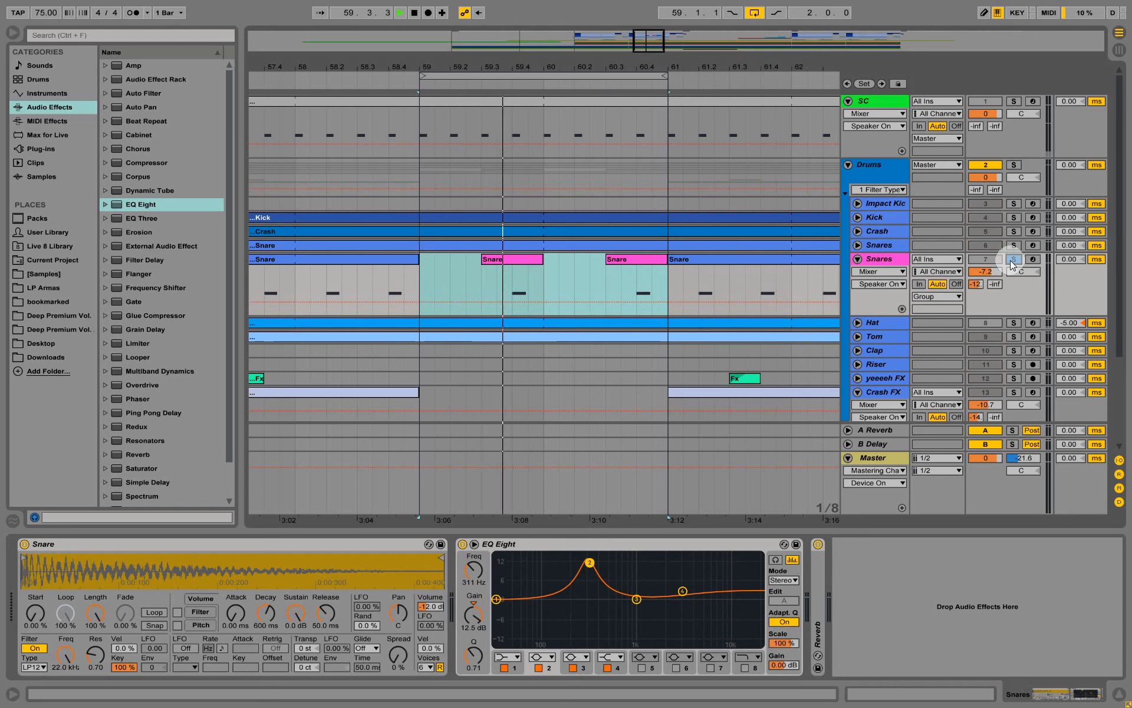
{"action": "left_click", "coordinate": [685, 285]}
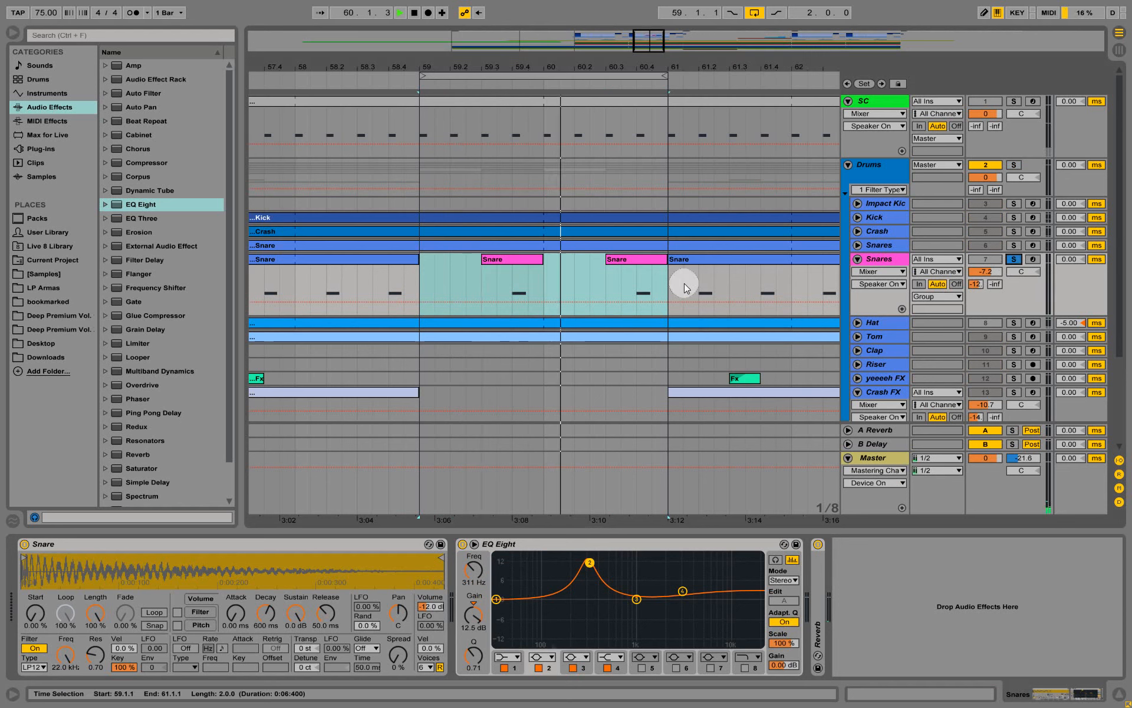
{"action": "left_click", "coordinate": [639, 278]}
{"action": "left_click", "coordinate": [609, 279]}
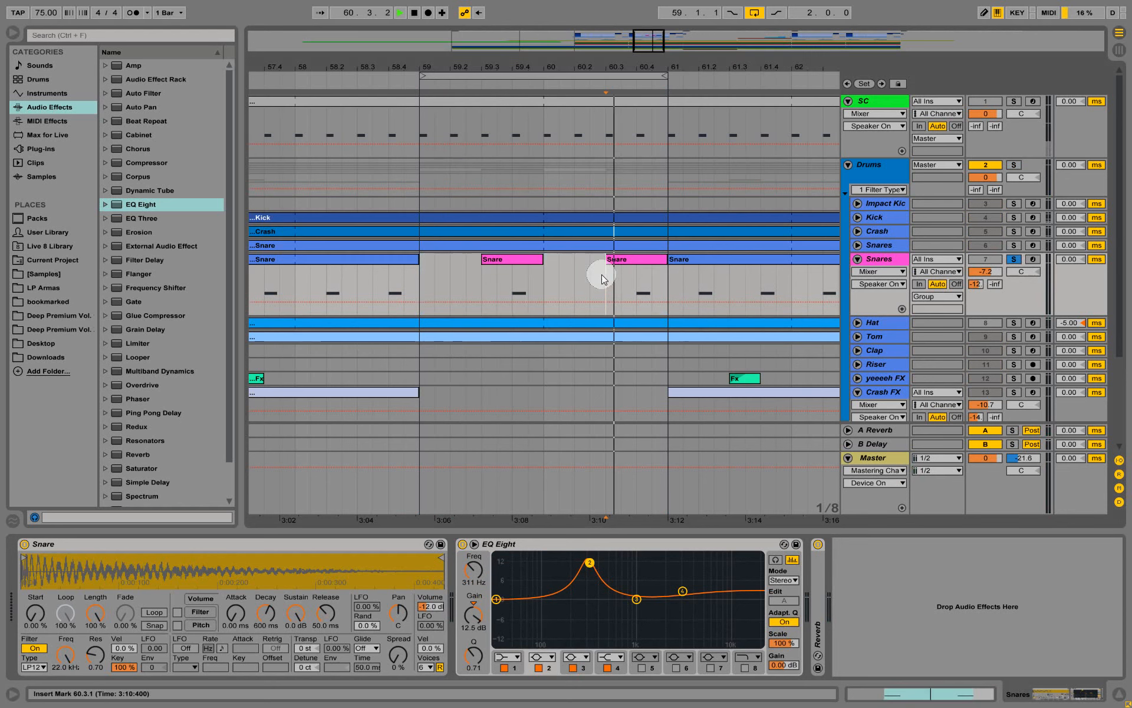
Unsolo and activate the pink Snares track, auditioning it within the soloed Drums group
{"action": "left_click", "coordinate": [1014, 260]}
{"action": "left_click", "coordinate": [1014, 260]}
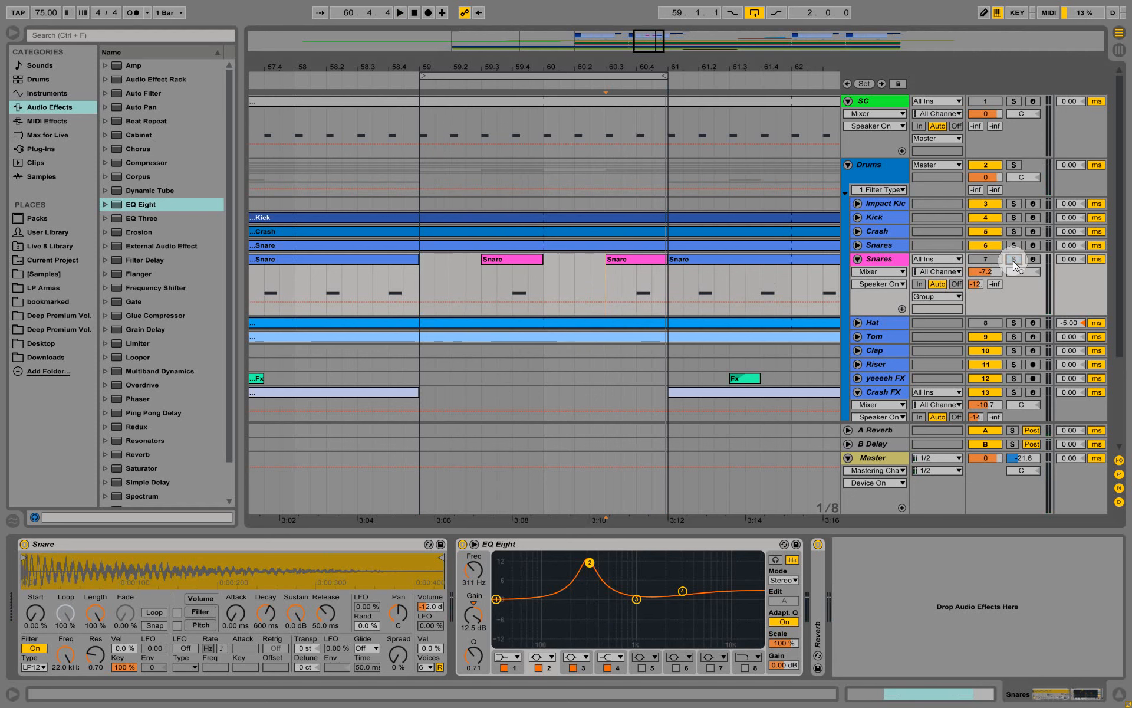
{"action": "left_click", "coordinate": [874, 164]}
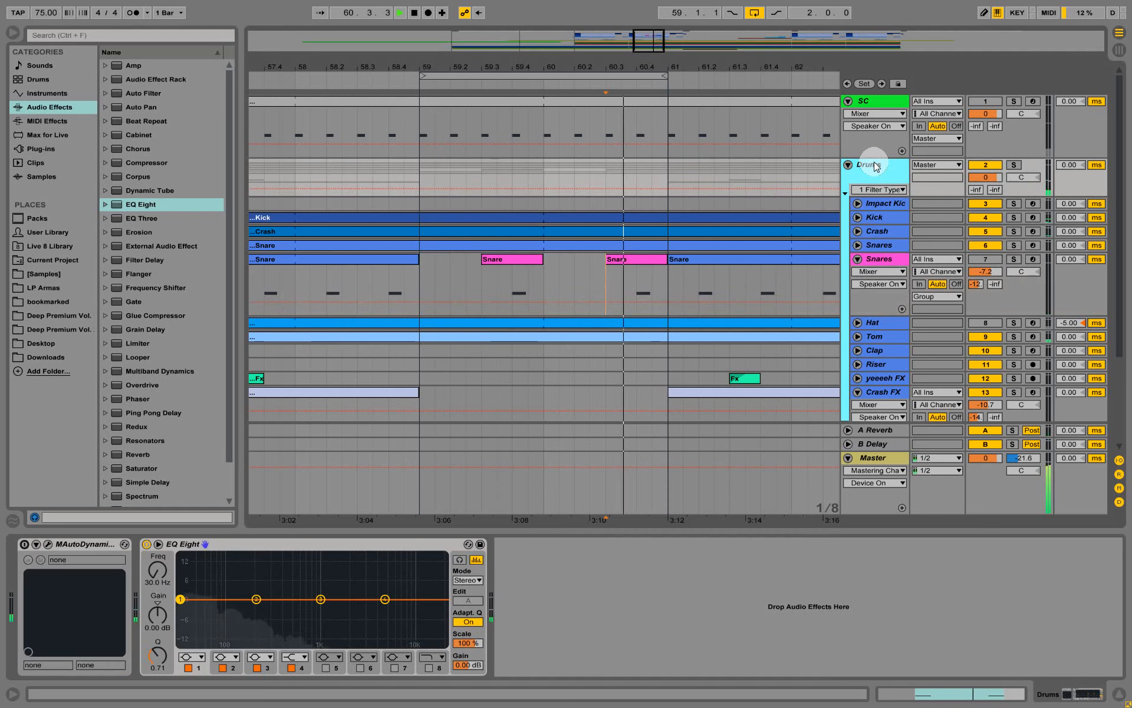
{"action": "left_click", "coordinate": [956, 284]}
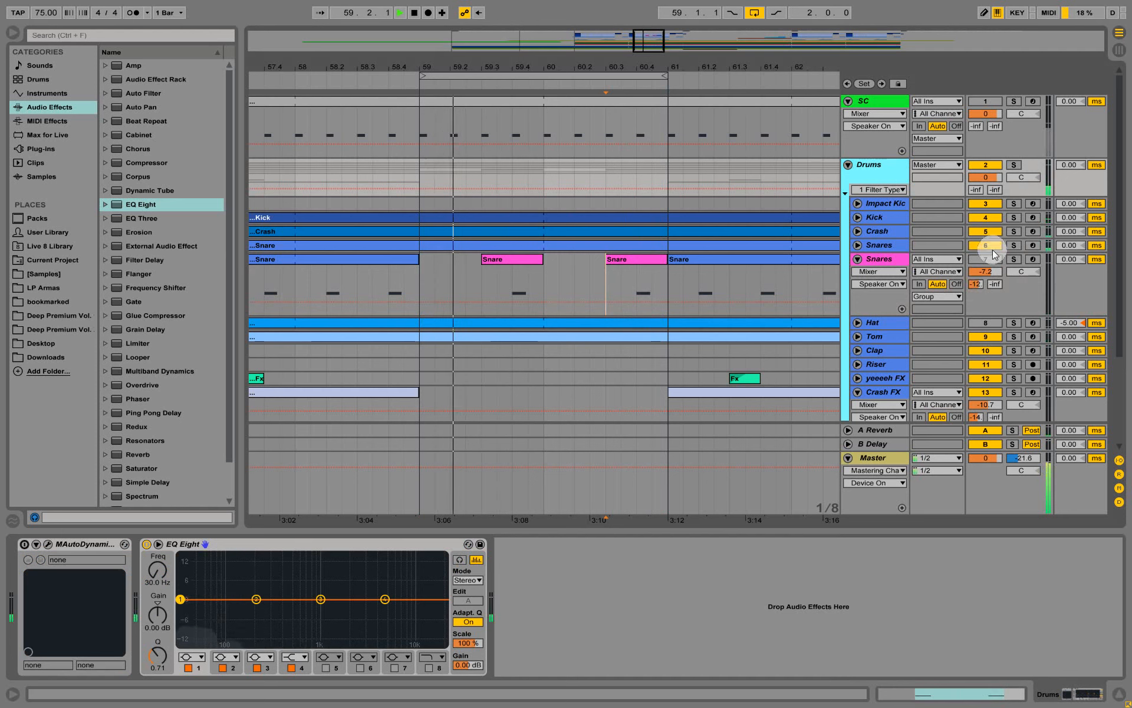
{"action": "left_click", "coordinate": [1027, 254]}
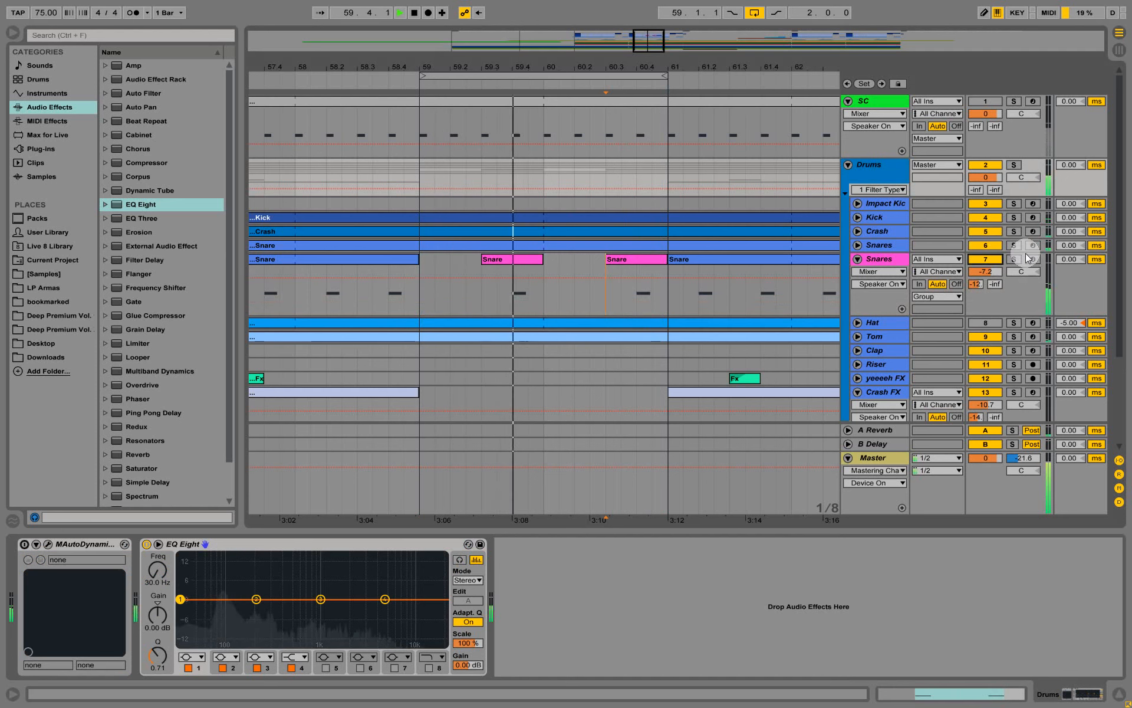
{"action": "left_click", "coordinate": [1014, 165]}
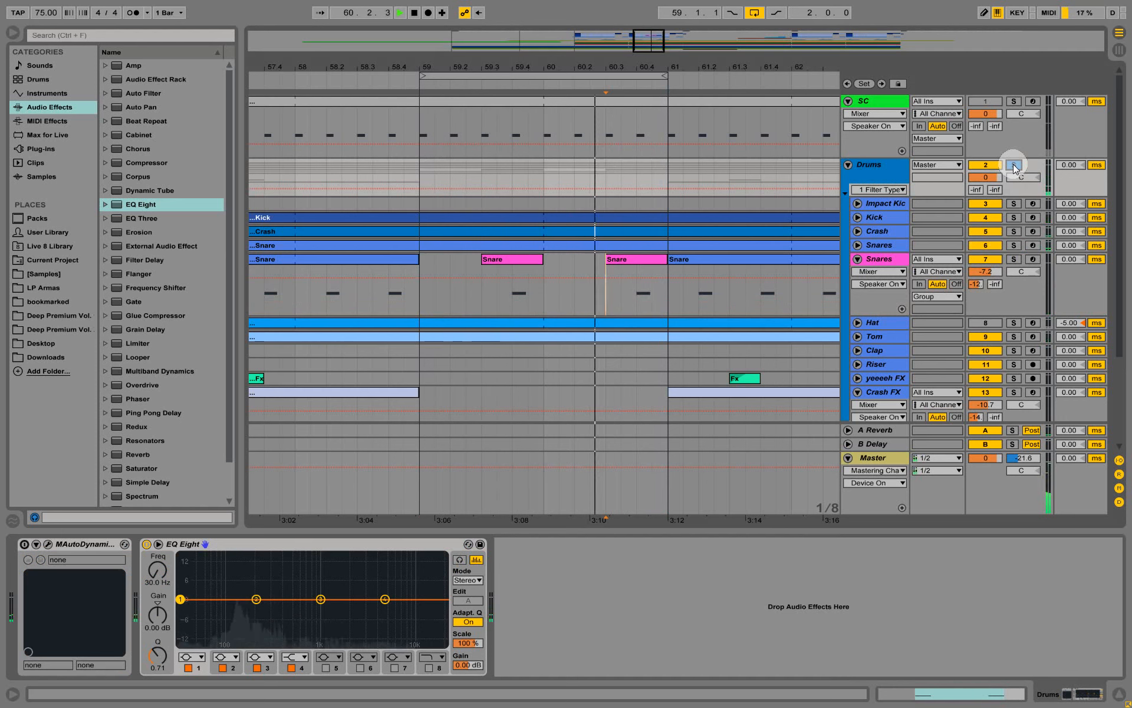
{"action": "key", "text": "space"}
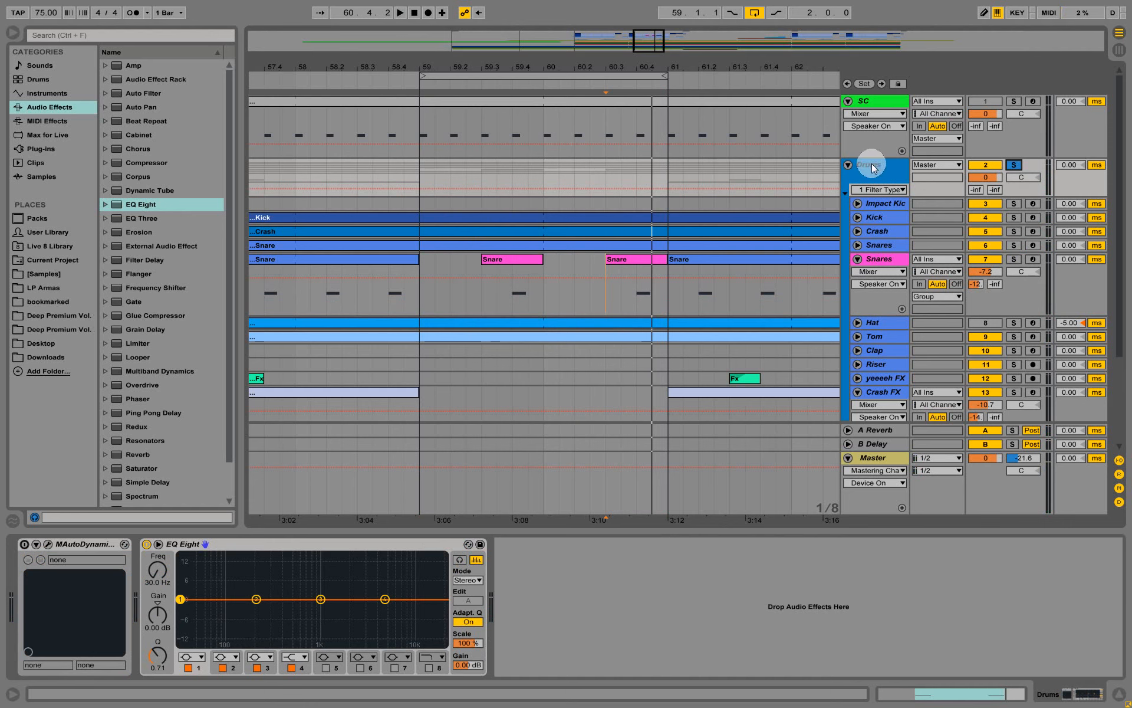
Boost band 2 of the Drums group's EQ Eight by about 9.8 dB at 300 Hz while the loop plays
{"action": "left_click", "coordinate": [257, 599]}
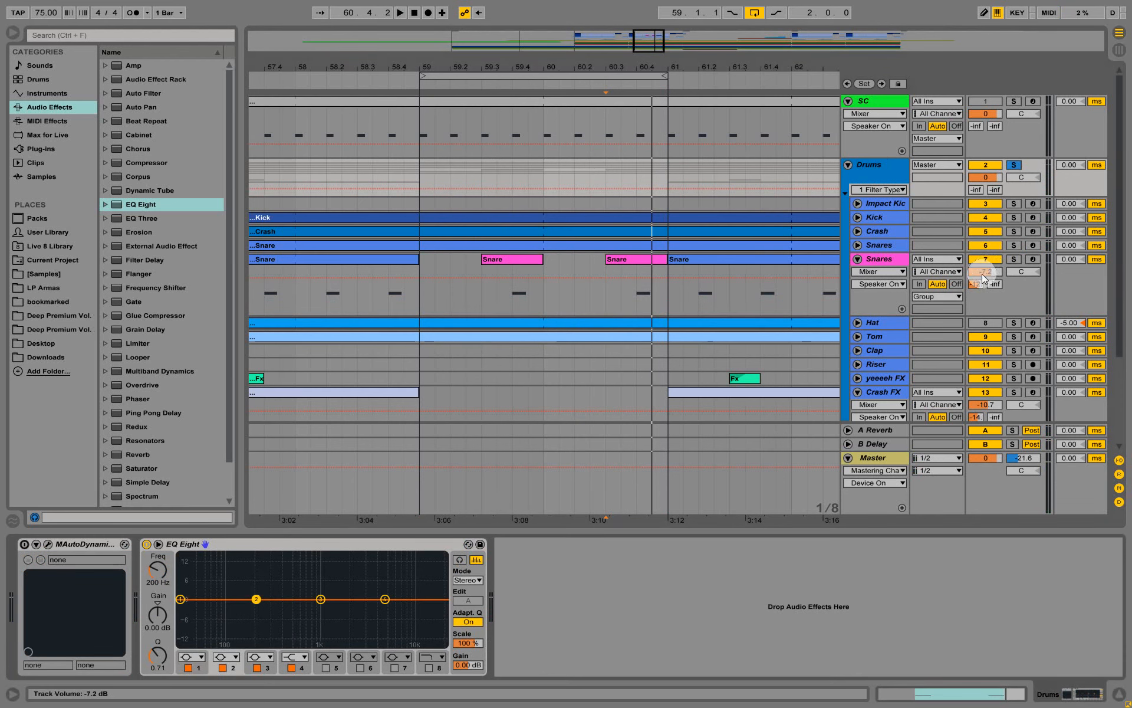
{"action": "left_click", "coordinate": [481, 295]}
{"action": "key", "text": "space"}
{"action": "left_click", "coordinate": [873, 171]}
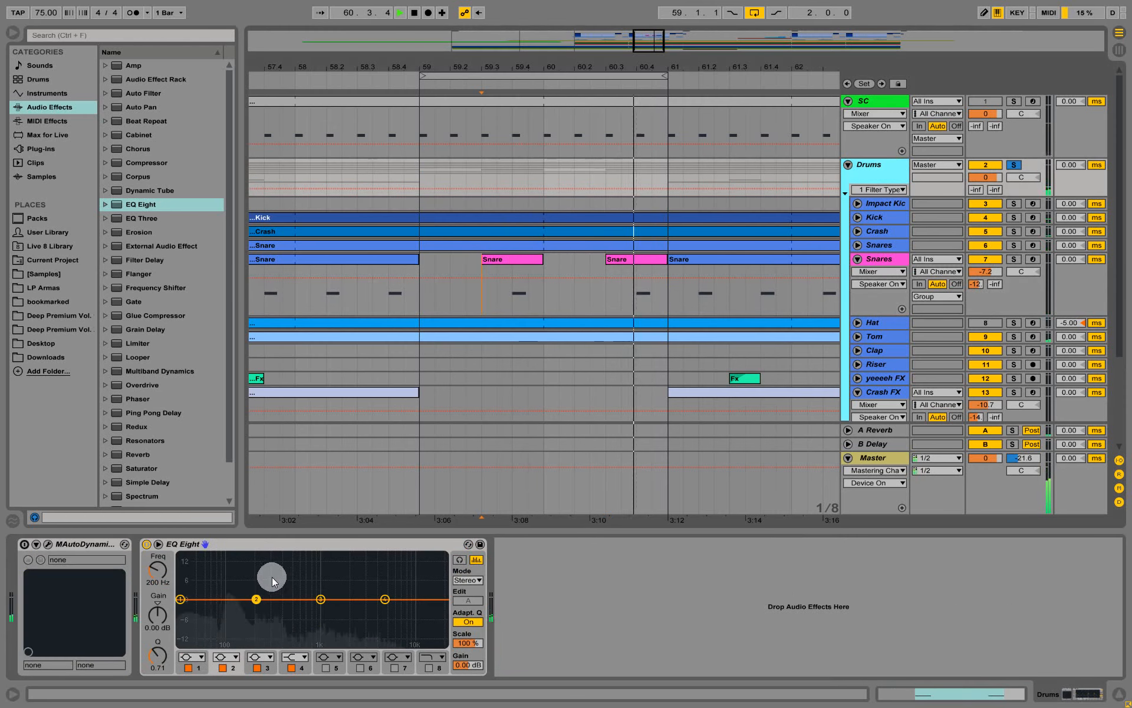
{"action": "left_click_drag", "start_coordinate": [256, 599], "coordinate": [272, 570]}
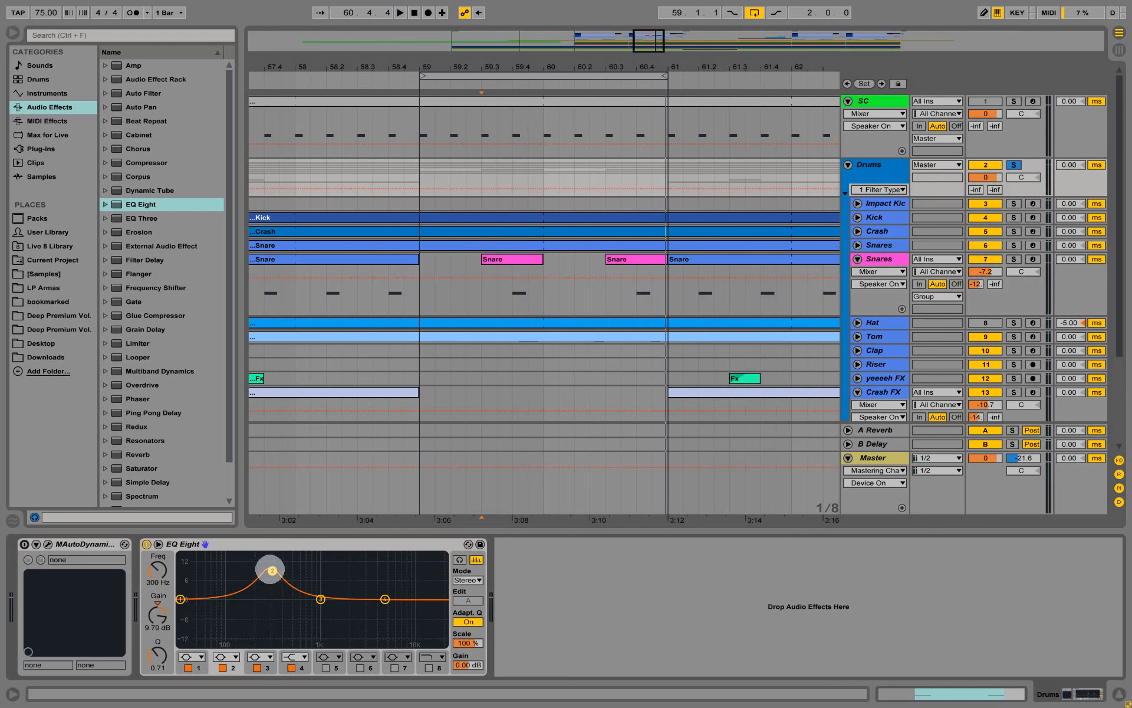
Turn band 2 of the Drums EQ into a cut of about -9.52 dB with a Q of 1.40 and play the loop
{"action": "left_click", "coordinate": [156, 614]}
{"action": "left_click_drag", "start_coordinate": [156, 615], "coordinate": [156, 643]}
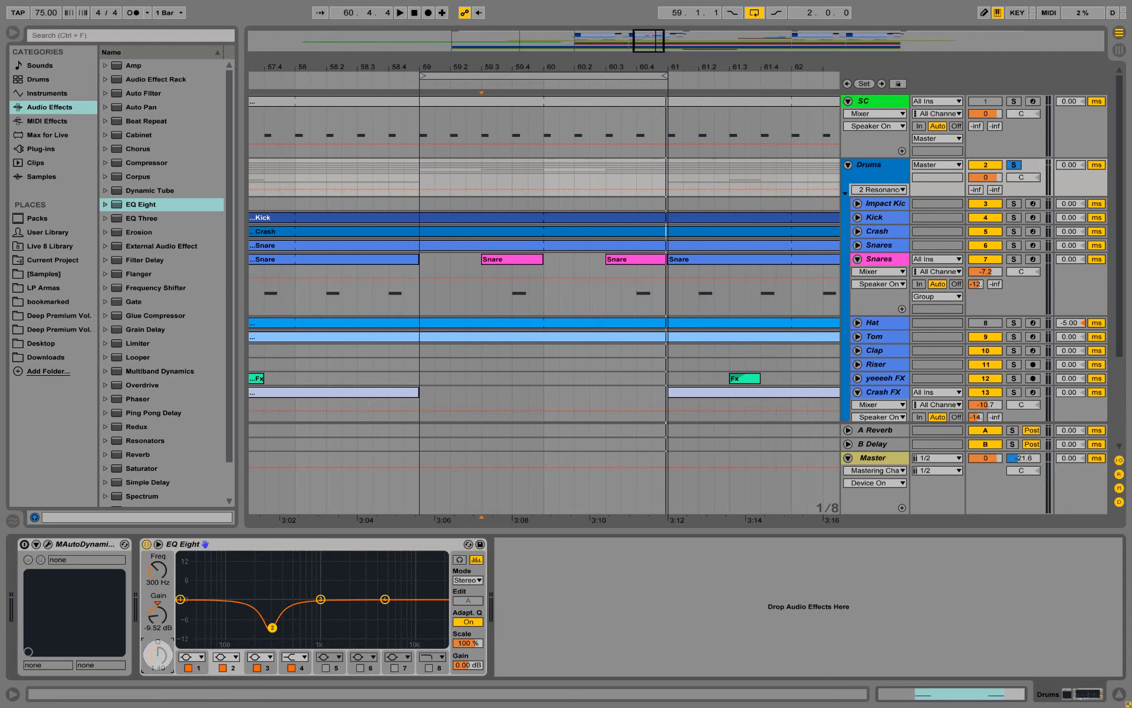
{"action": "key", "text": "space"}
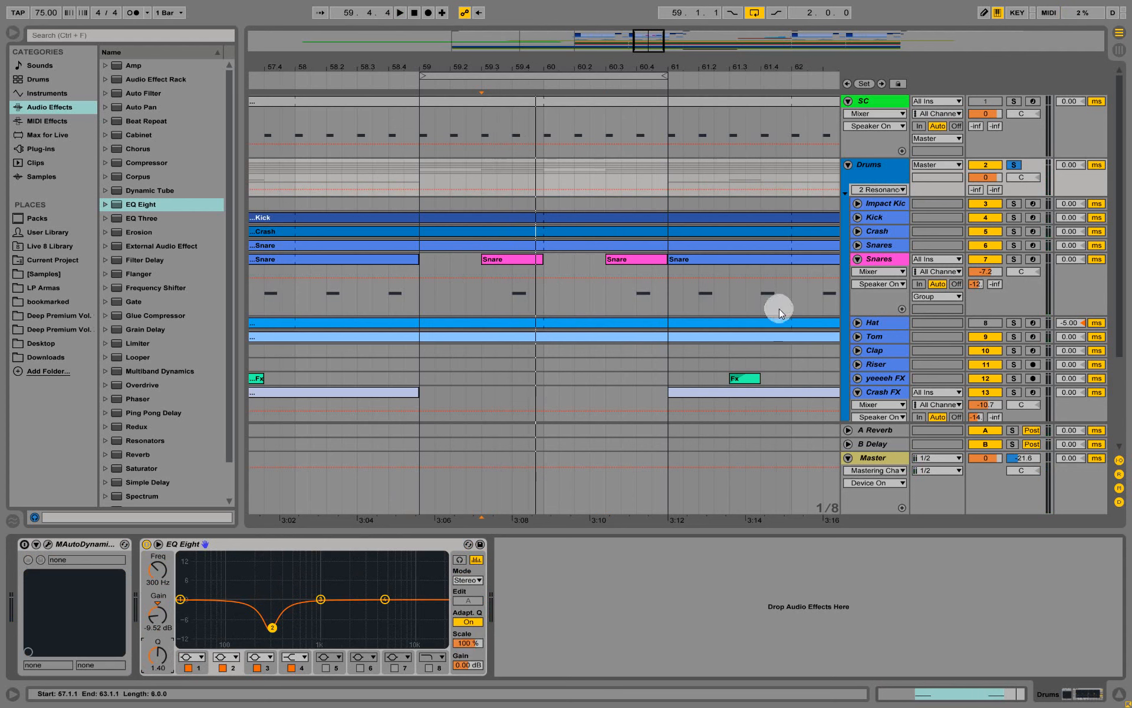
Show the EQ Eight Scale automation on the enlarged Drums track and lower it to about 8.5% from 58.4.3 to 59.4.1
{"action": "left_click_drag", "start_coordinate": [867, 197], "coordinate": [866, 281]}
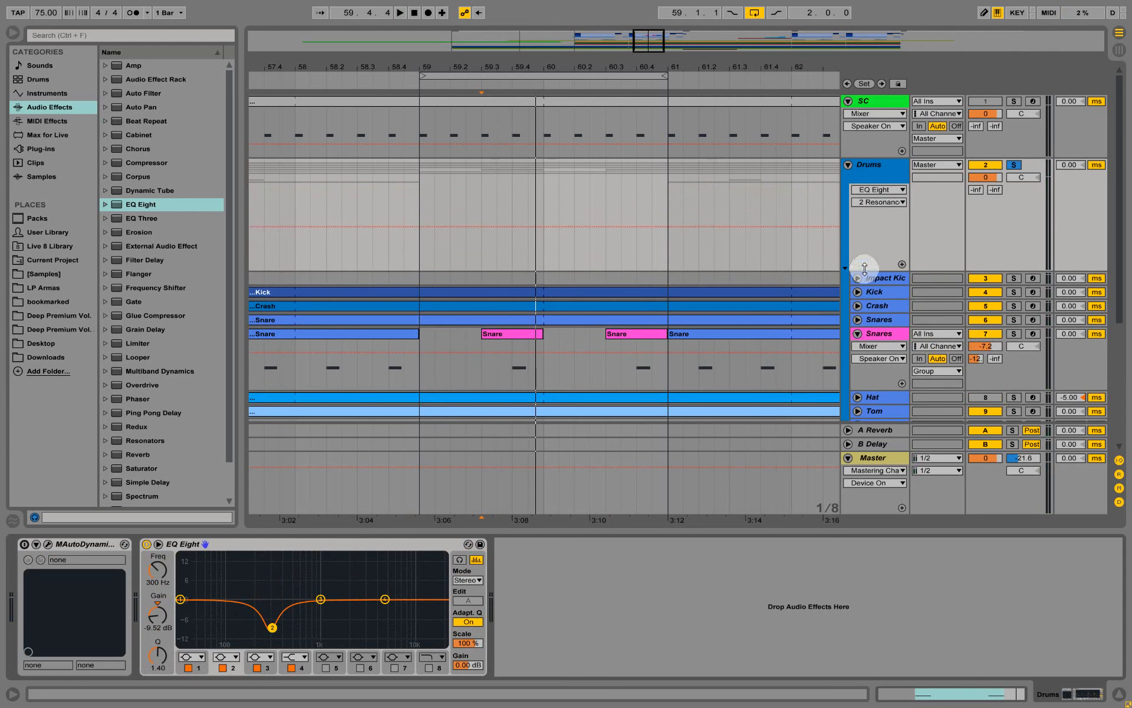
{"action": "left_click", "coordinate": [470, 643]}
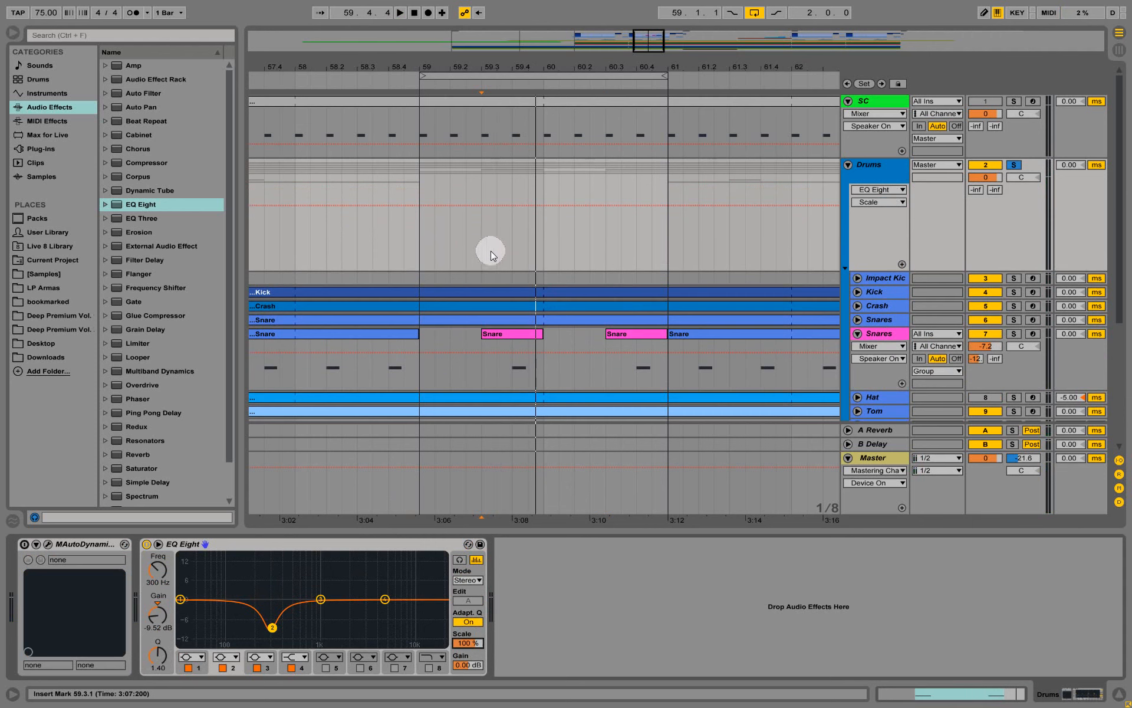
{"action": "left_click_drag", "start_coordinate": [512, 234], "coordinate": [403, 232]}
{"action": "left_click_drag", "start_coordinate": [473, 211], "coordinate": [473, 225]}
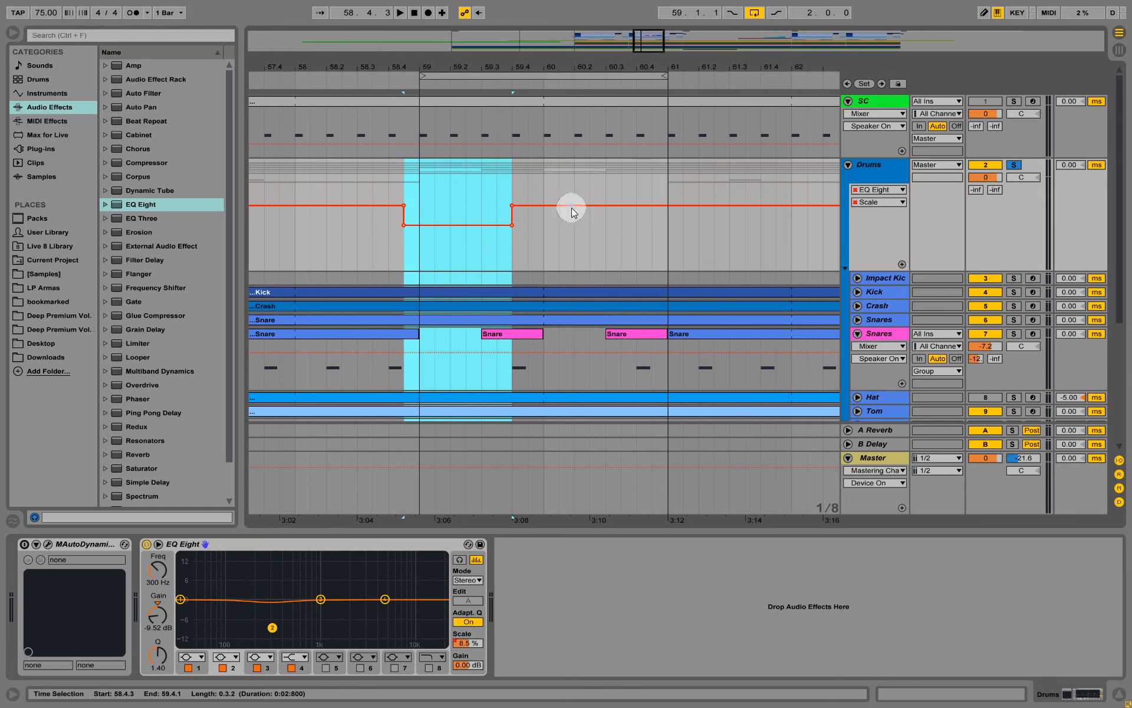
Lower the Drums EQ Scale automation to about 5.1% between bars 60 and 61
{"action": "left_click_drag", "start_coordinate": [551, 222], "coordinate": [623, 241]}
{"action": "left_click", "coordinate": [590, 230]}
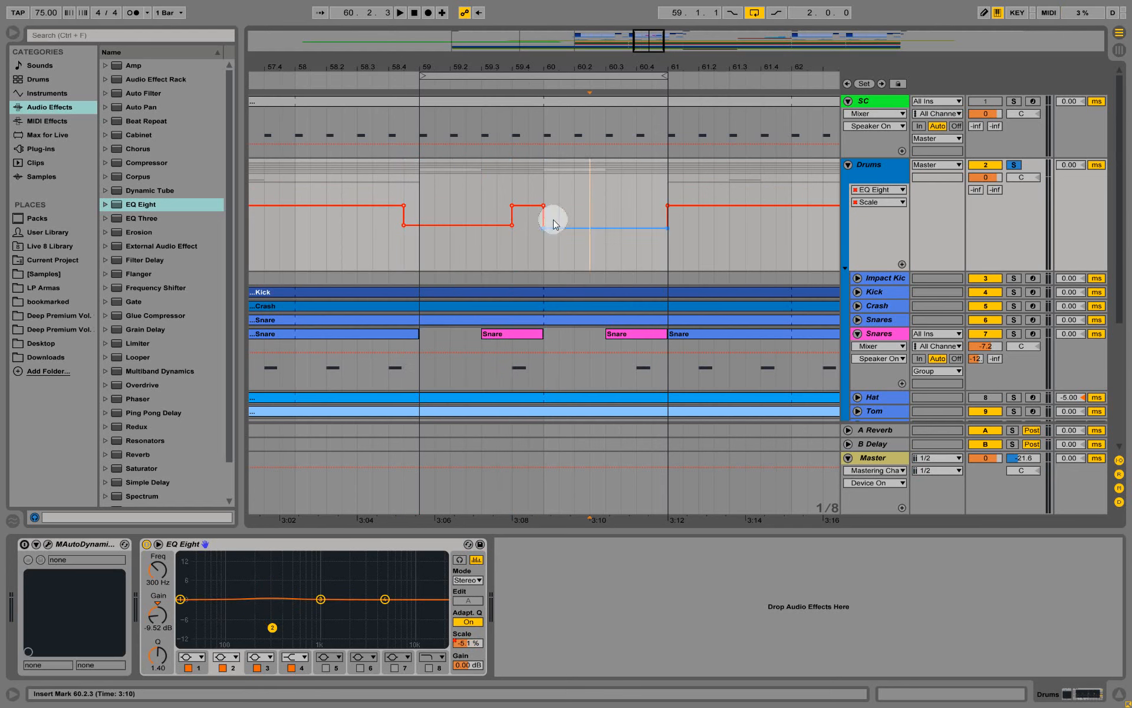
{"action": "left_click_drag", "start_coordinate": [554, 231], "coordinate": [550, 227]}
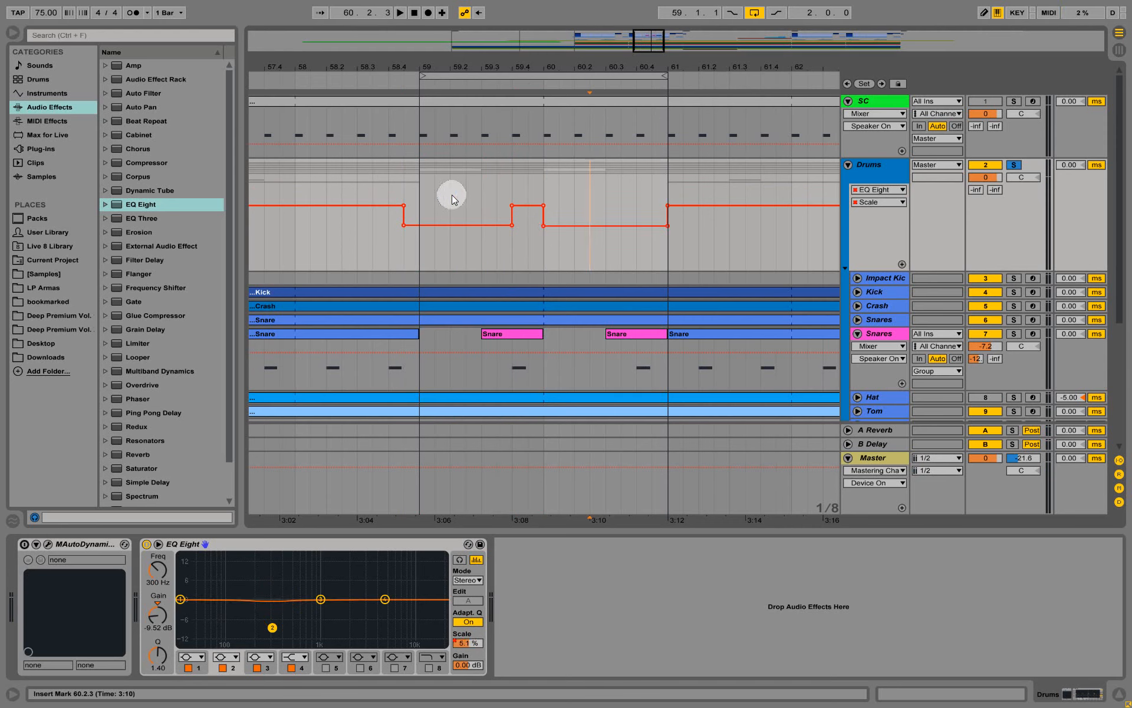
Slope both edges of the 100% Scale automation peak before bar 60 and play the loop from 59.1.1
{"action": "left_click", "coordinate": [513, 226]}
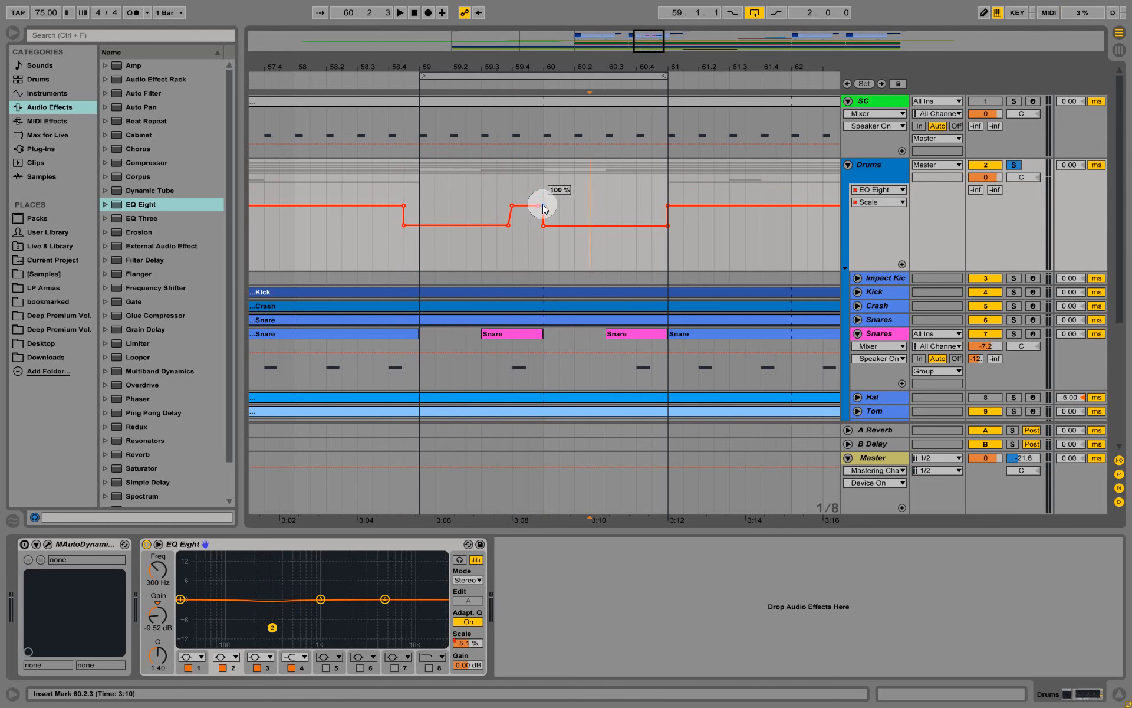
{"action": "left_click", "coordinate": [421, 203]}
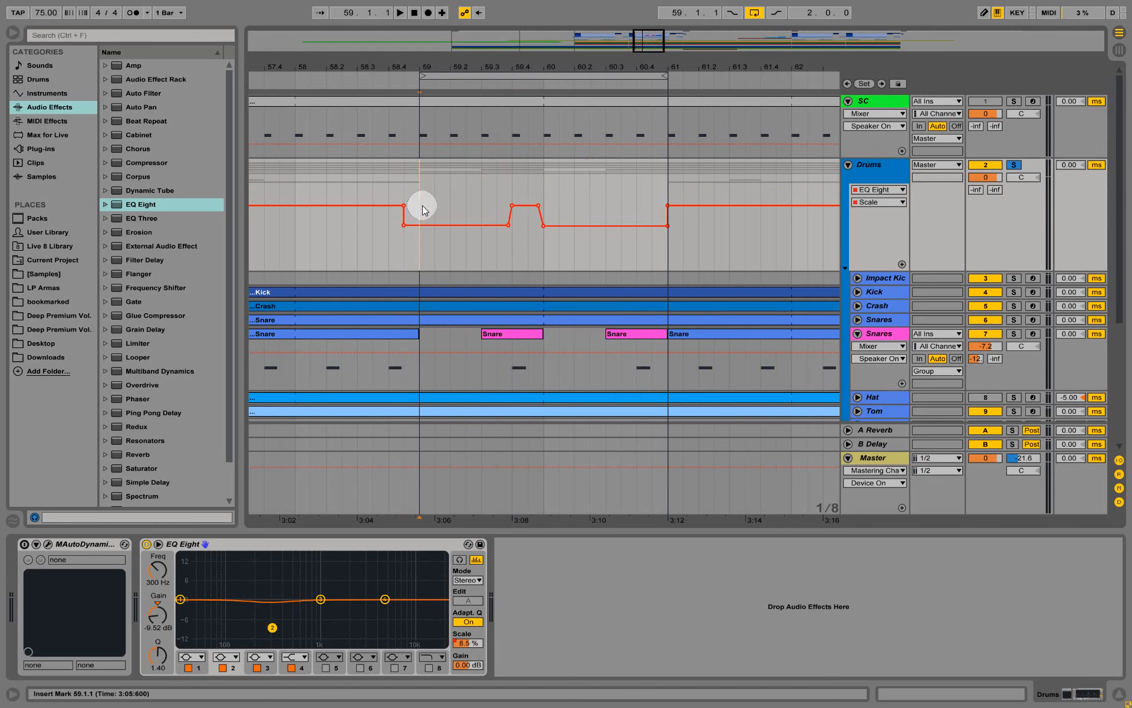
{"action": "key", "text": "space"}
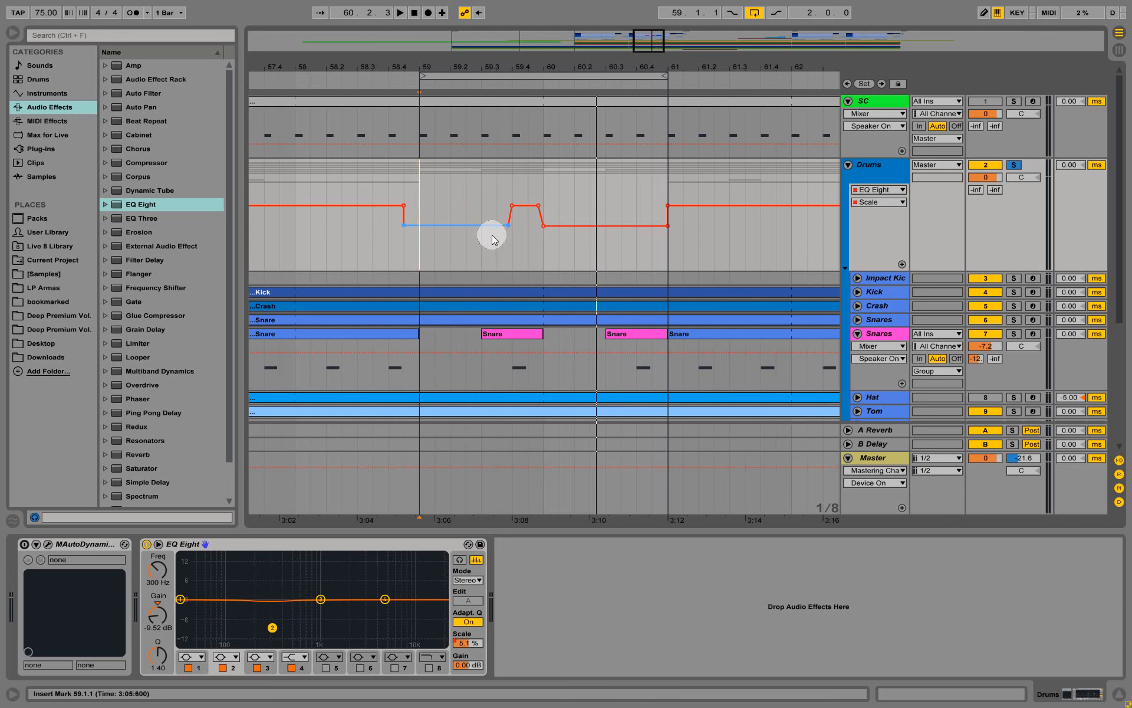
Turn on the MAutoDynami... plug-in on the Drums group
{"action": "left_click", "coordinate": [24, 545]}
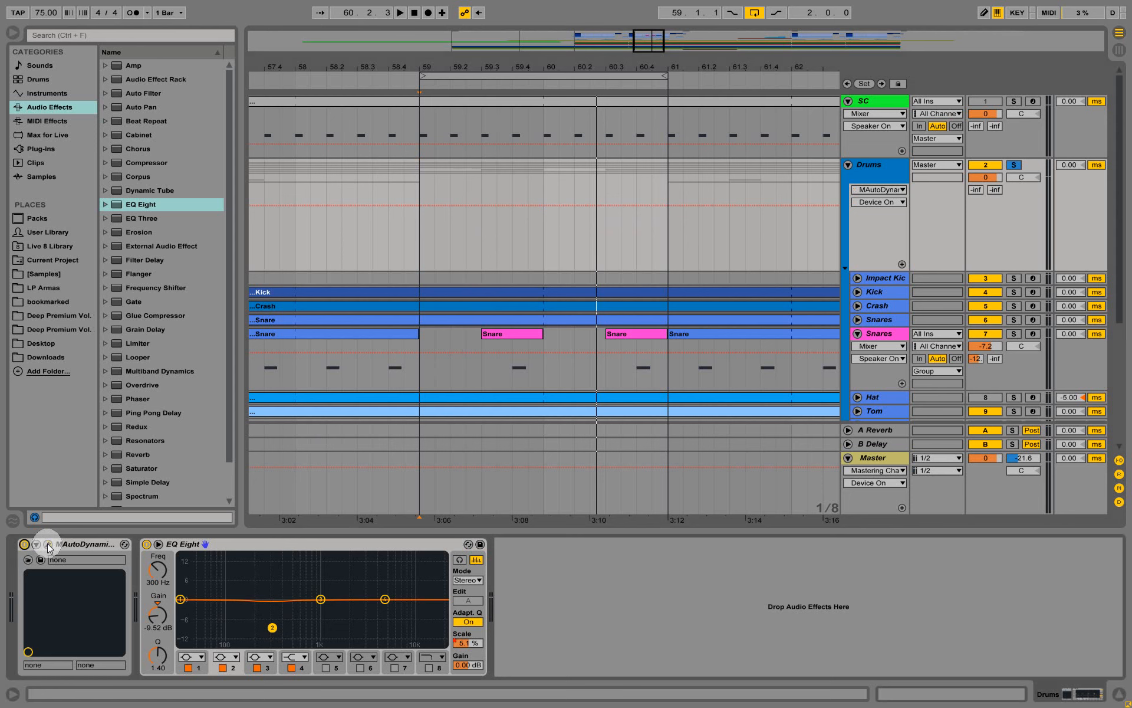
Open the MAutoDynamicEq window and set the 285 Hz band to Q 3.36, about -17.6 dB gain and -24.00 dB Dynamics
{"action": "left_click", "coordinate": [47, 544]}
{"action": "left_click_drag", "start_coordinate": [606, 122], "coordinate": [736, 220]}
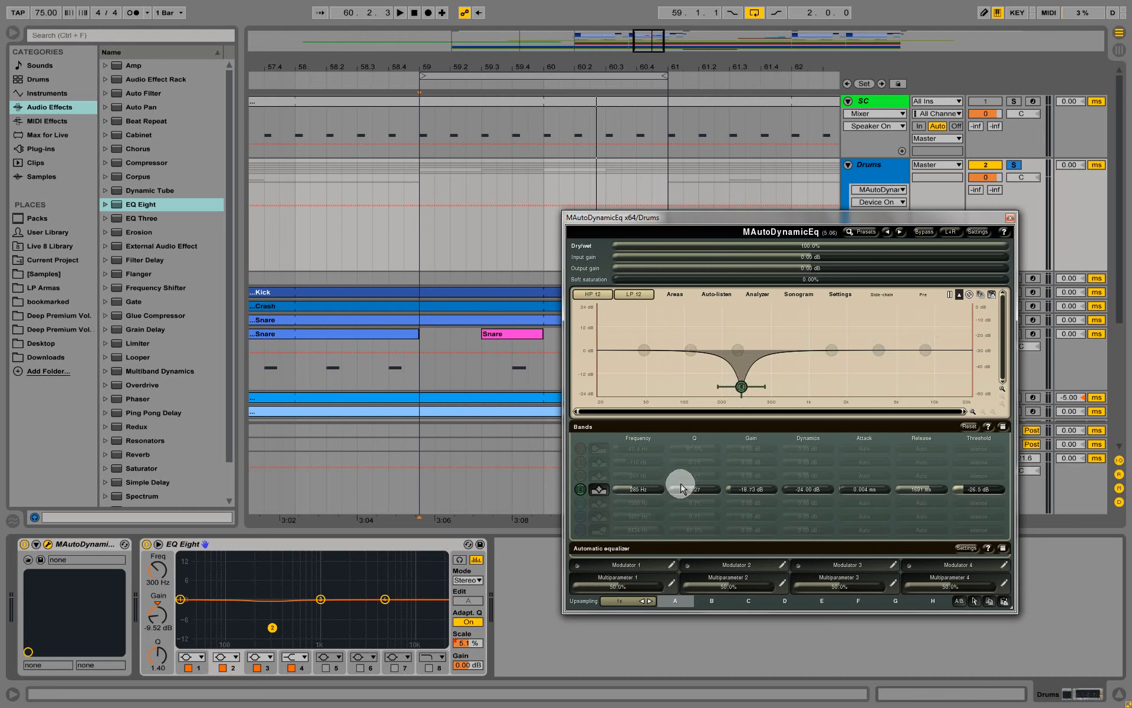
{"action": "mouse_move", "coordinate": [693, 491]}
{"action": "left_mouse_down"}
{"action": "mouse_move", "coordinate": [723, 491]}
{"action": "mouse_move", "coordinate": [699, 496]}
{"action": "left_mouse_up"}
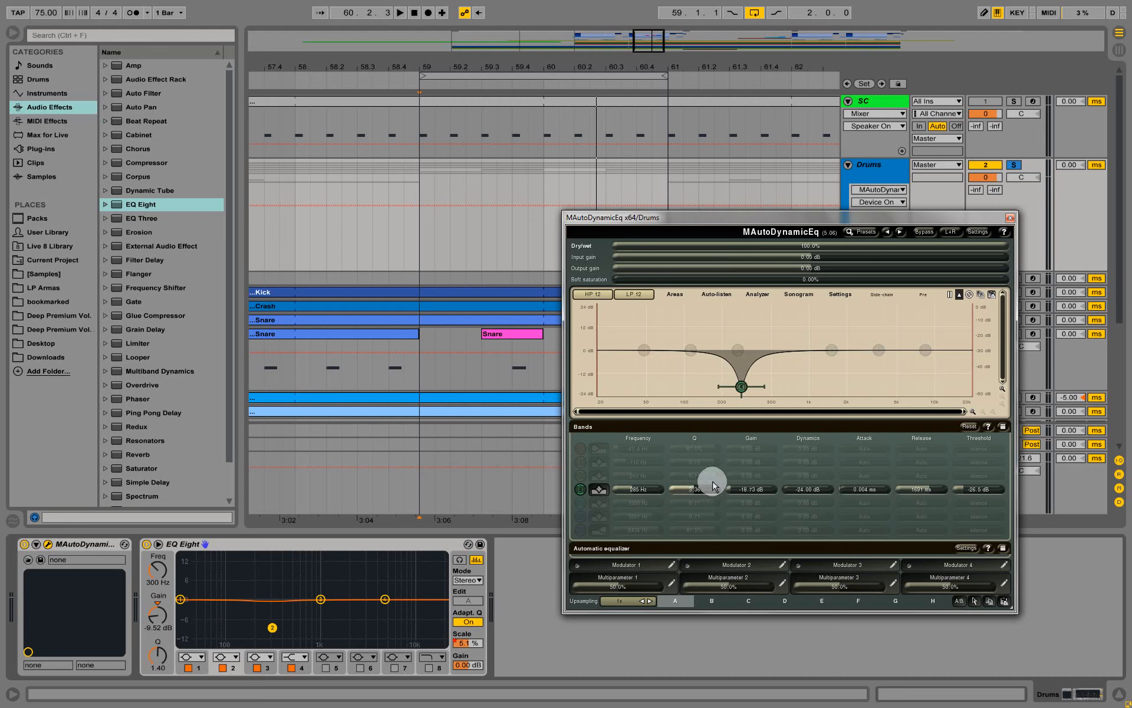
{"action": "mouse_move", "coordinate": [745, 494]}
{"action": "left_mouse_down"}
{"action": "mouse_move", "coordinate": [733, 492]}
{"action": "mouse_move", "coordinate": [758, 500]}
{"action": "mouse_move", "coordinate": [732, 505]}
{"action": "left_mouse_up"}
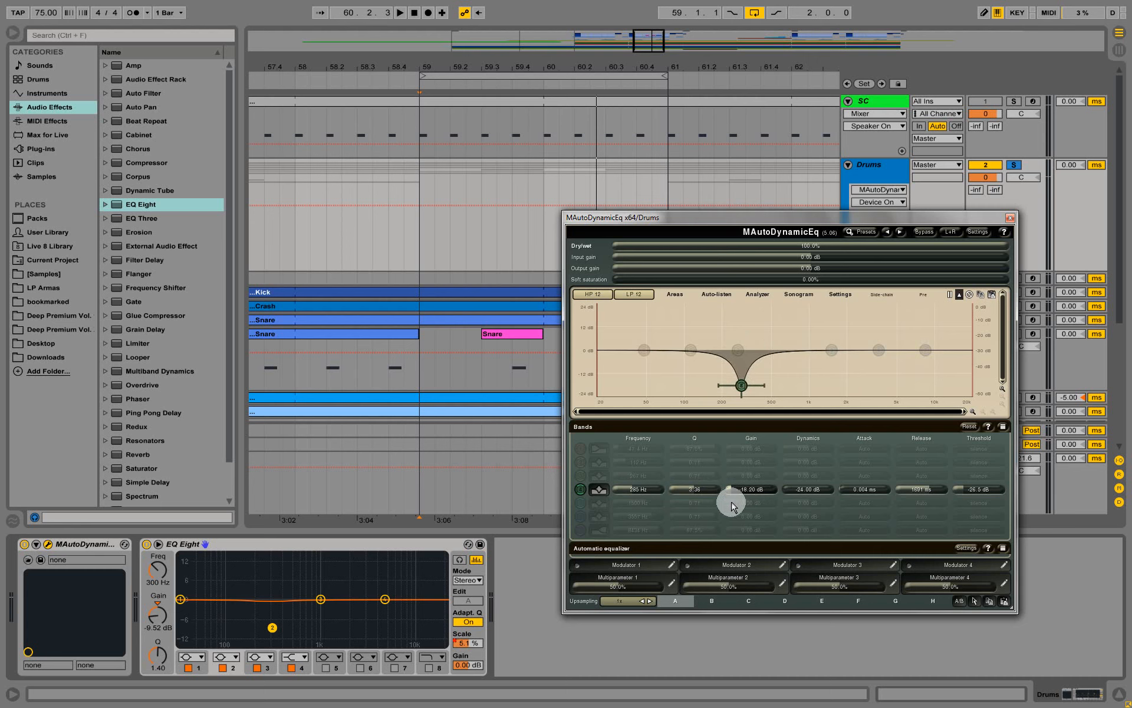
{"action": "left_click", "coordinate": [801, 503]}
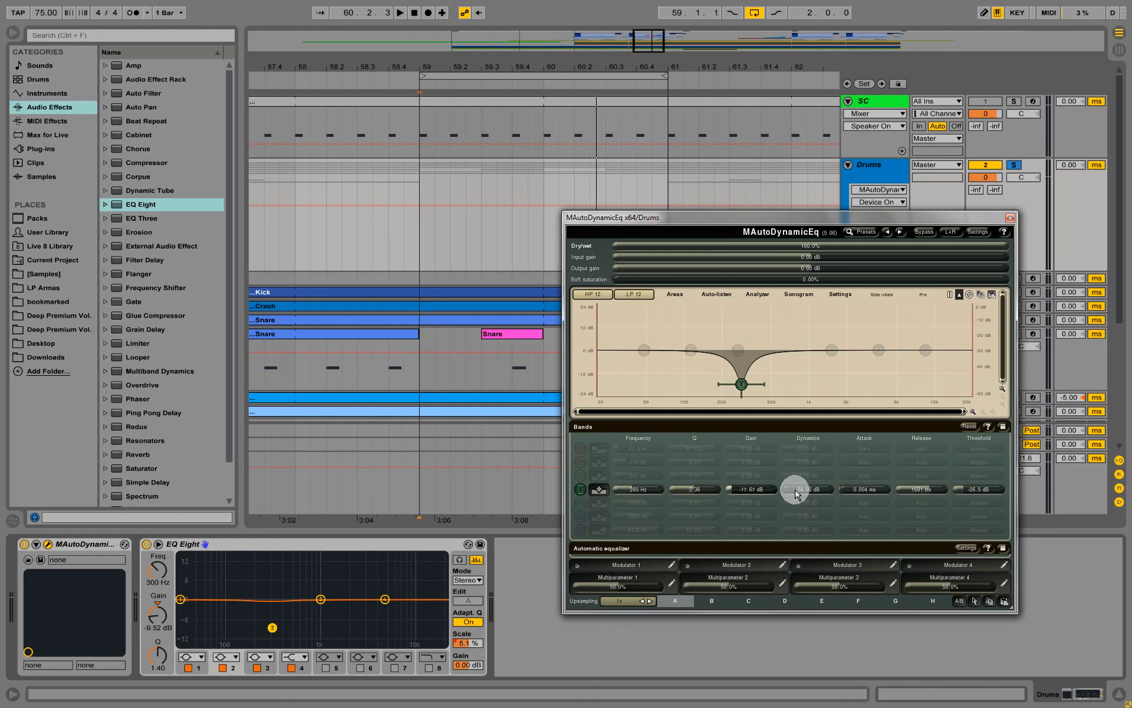
{"action": "mouse_move", "coordinate": [793, 493]}
{"action": "left_mouse_down"}
{"action": "mouse_move", "coordinate": [844, 509]}
{"action": "mouse_move", "coordinate": [791, 512]}
{"action": "left_mouse_up"}
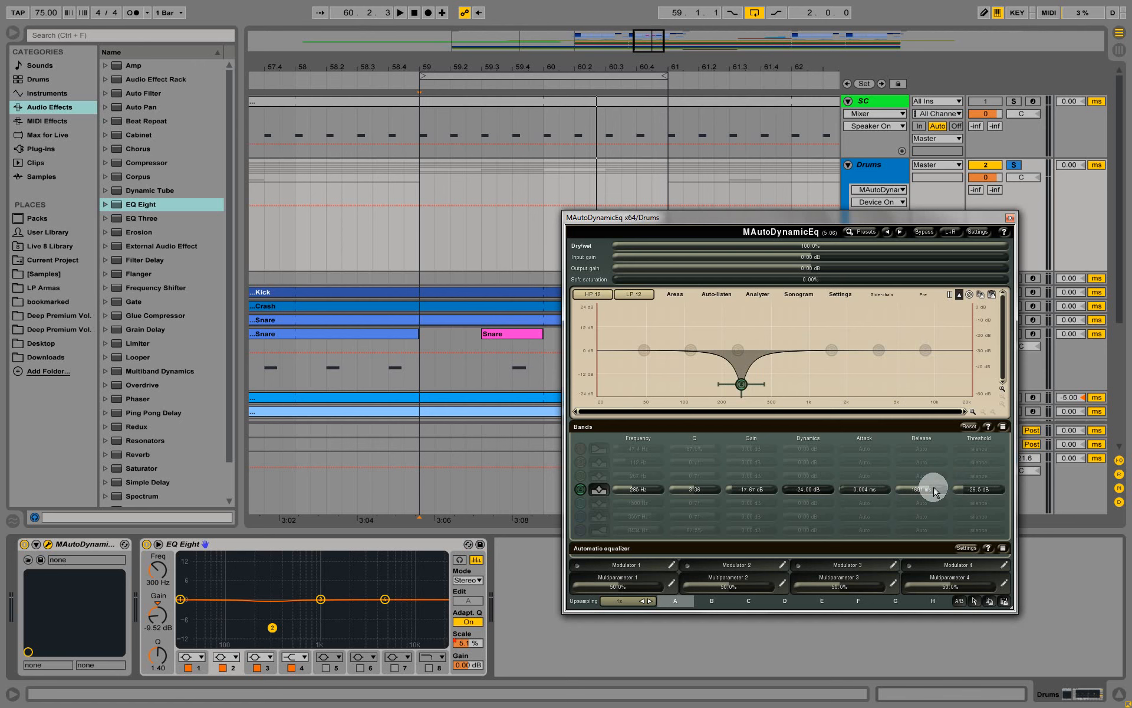
Turn off EQ Eight on the Drums group, play the loop, and set the dynamic band's release to 5437 ms and gain to about -19.8 dB
{"action": "left_click", "coordinate": [146, 544]}
{"action": "key", "text": "space"}
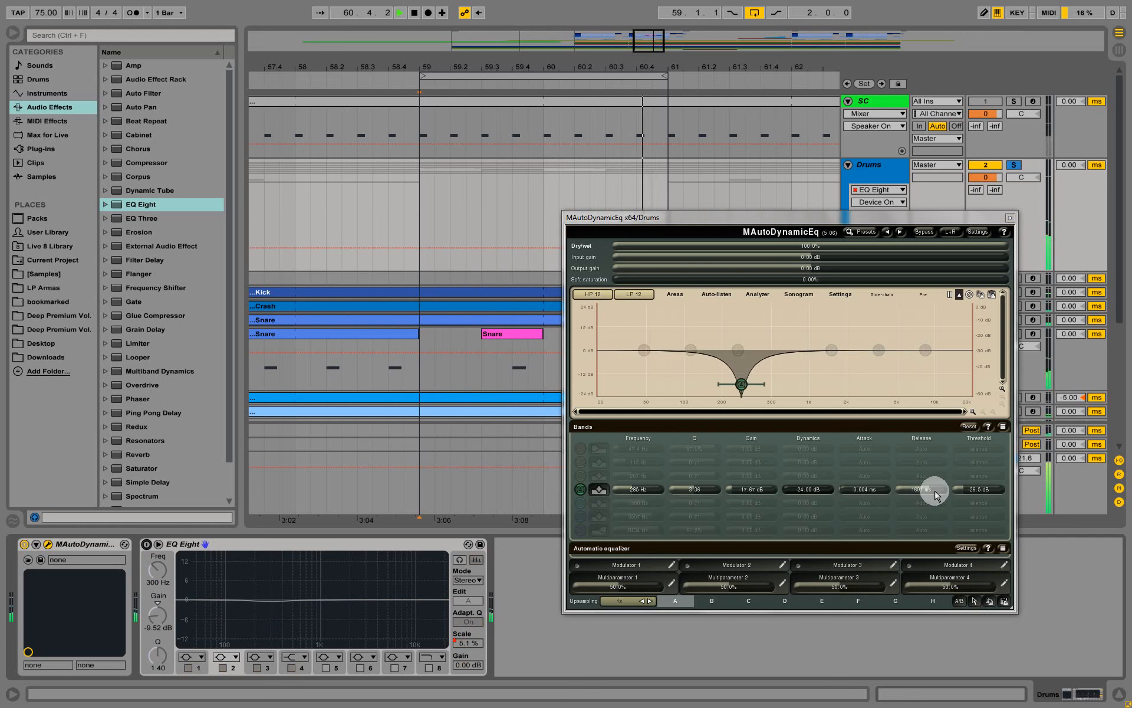
{"action": "left_click_drag", "start_coordinate": [930, 493], "coordinate": [907, 494]}
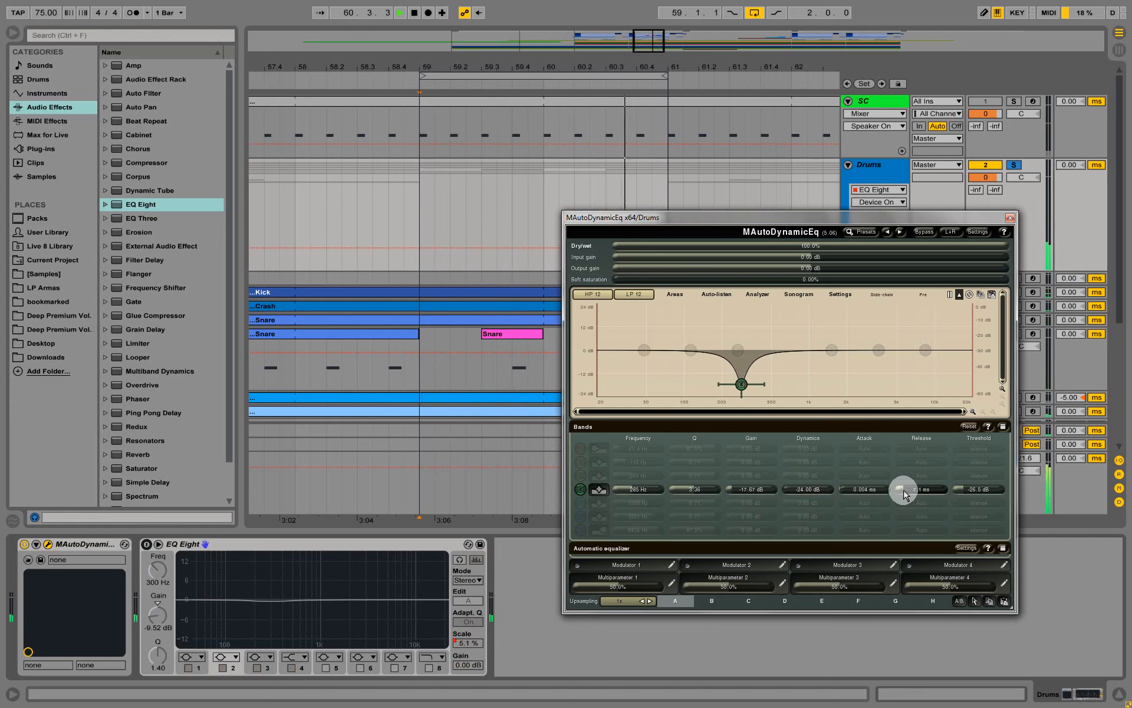
{"action": "left_click_drag", "start_coordinate": [907, 495], "coordinate": [937, 490]}
{"action": "left_click_drag", "start_coordinate": [736, 491], "coordinate": [730, 494]}
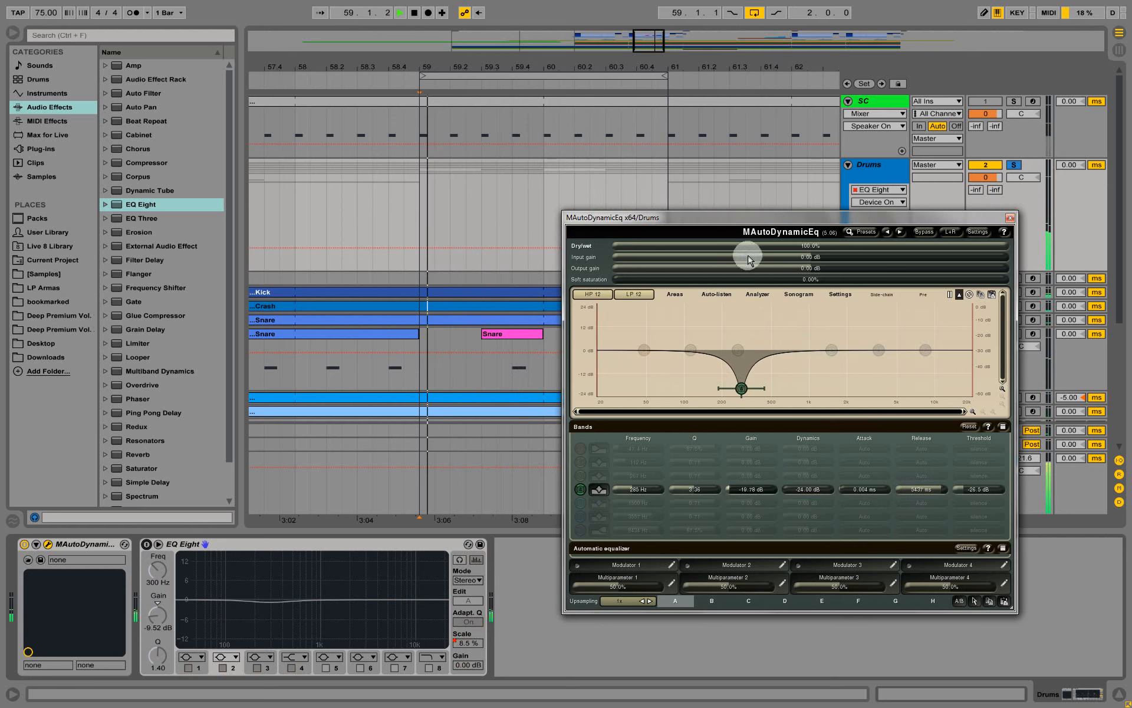
Try a higher frequency for the dynamic EQ band while the loop plays, return it to 285 Hz and stop playback
{"action": "left_click", "coordinate": [24, 545]}
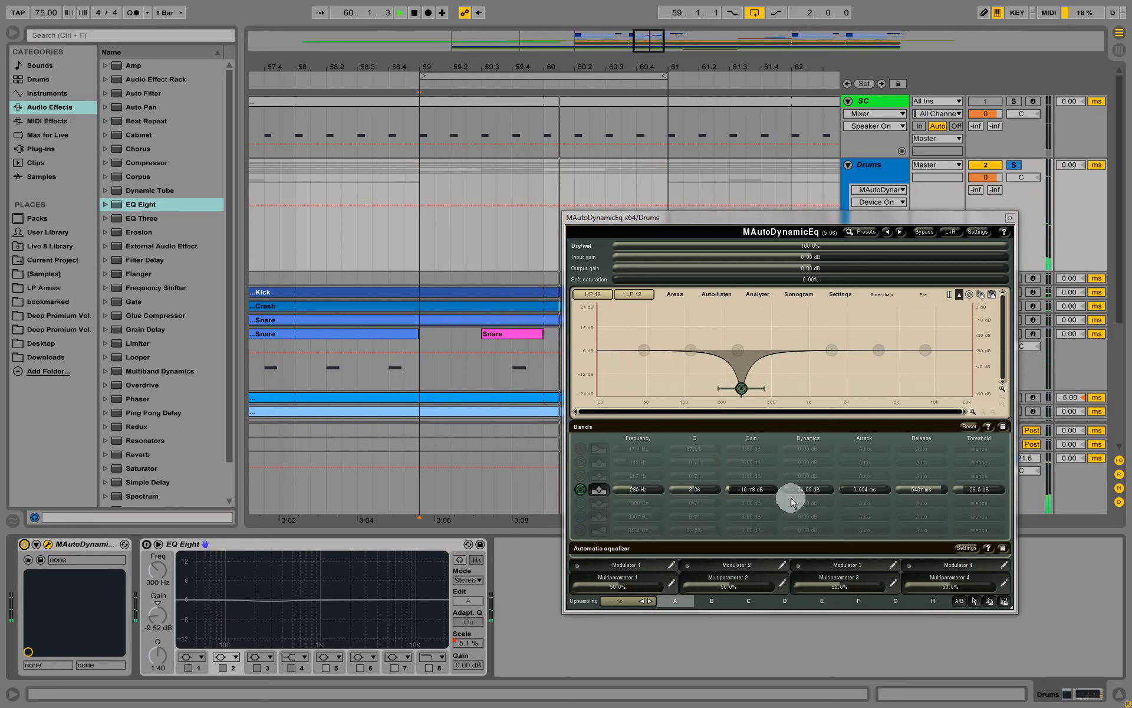
{"action": "scroll", "coordinate": [635, 494], "scroll_direction": "up", "scroll_amount": 2}
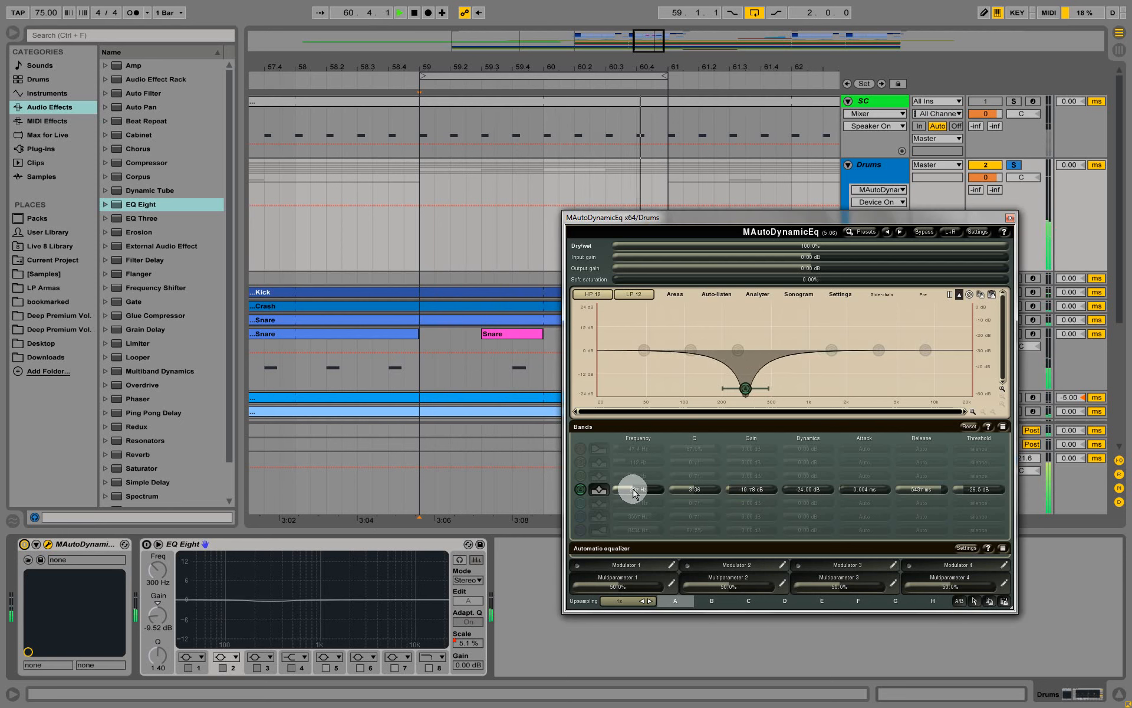
{"action": "scroll", "coordinate": [634, 494], "scroll_direction": "down", "scroll_amount": 1}
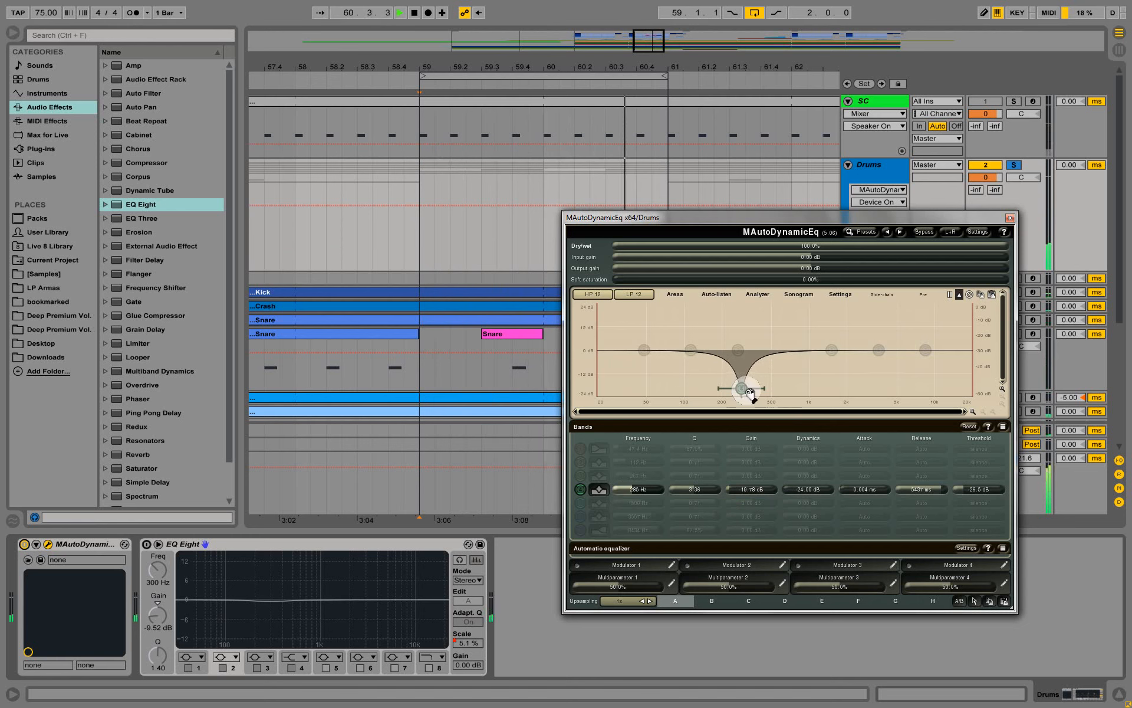
{"action": "key", "text": "space"}
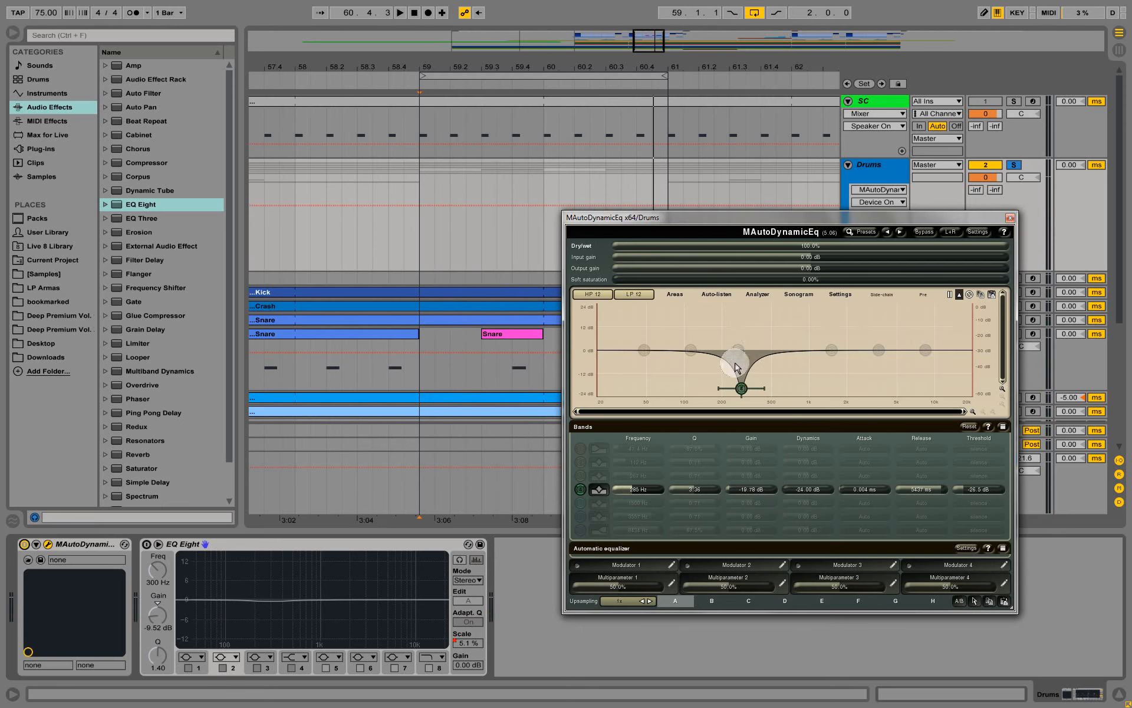
Show the devices of the Snares track with the boosted EQ Eight, audition that track soloed, and turn its solo off
{"action": "left_click_drag", "start_coordinate": [925, 219], "coordinate": [761, 241]}
{"action": "left_click", "coordinate": [888, 333]}
{"action": "left_click_drag", "start_coordinate": [587, 236], "coordinate": [554, 104]}
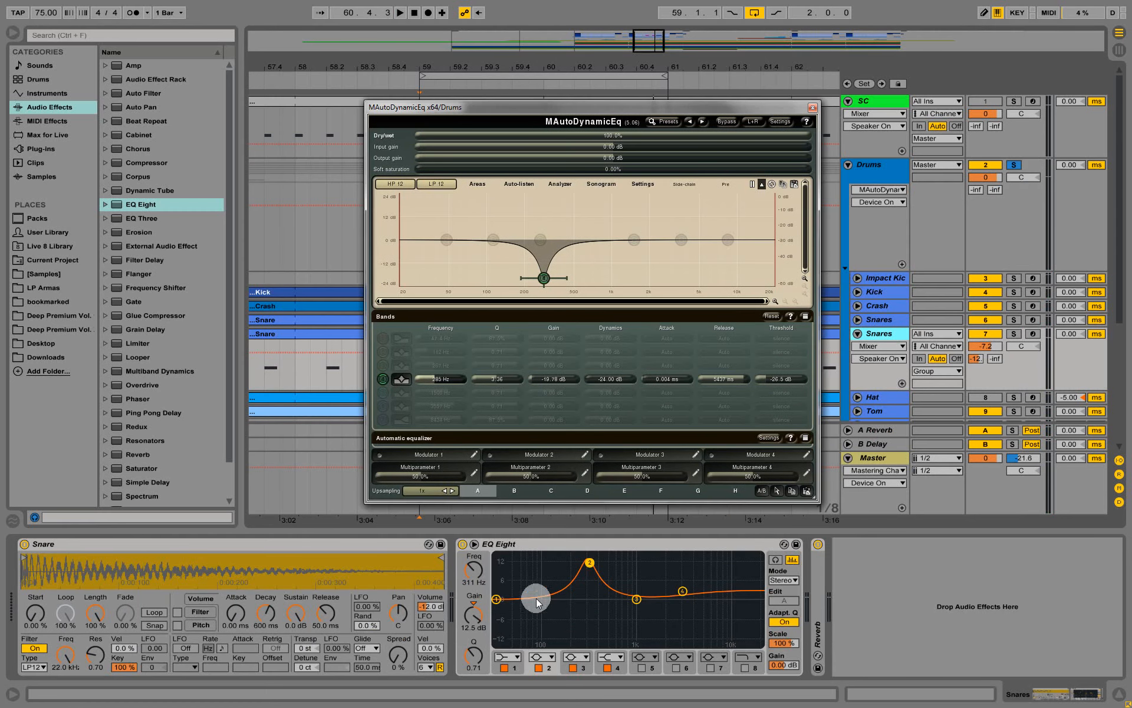
{"action": "left_click", "coordinate": [1016, 338]}
{"action": "key", "text": "space"}
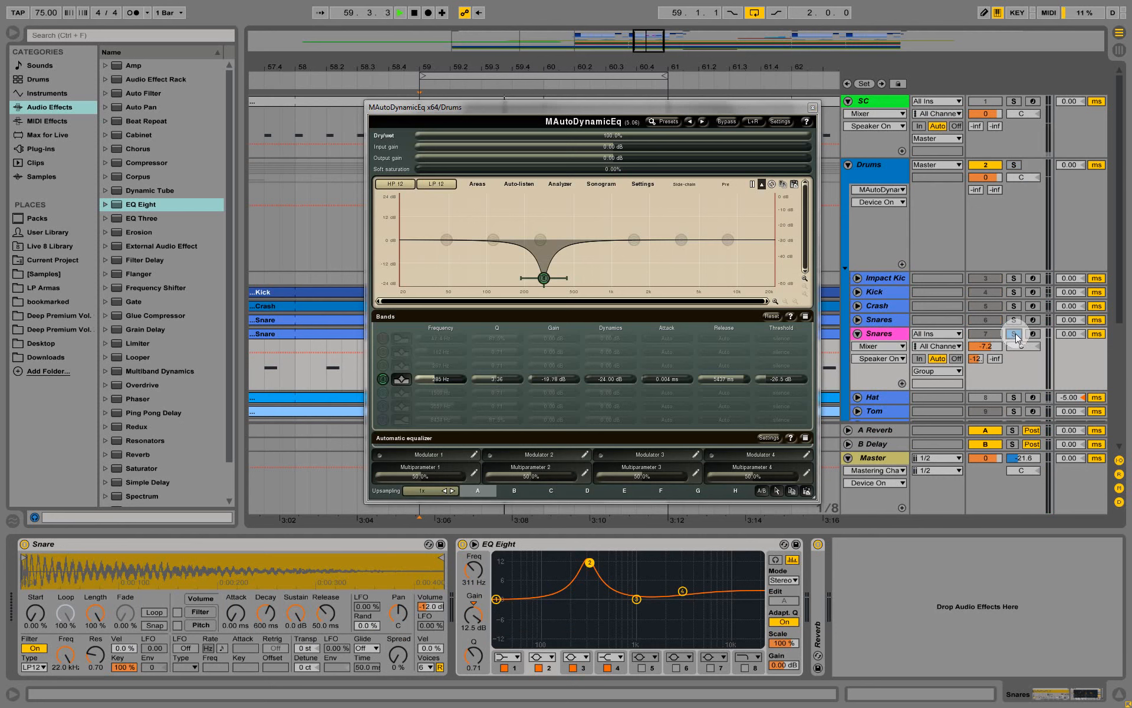
{"action": "key", "text": "space"}
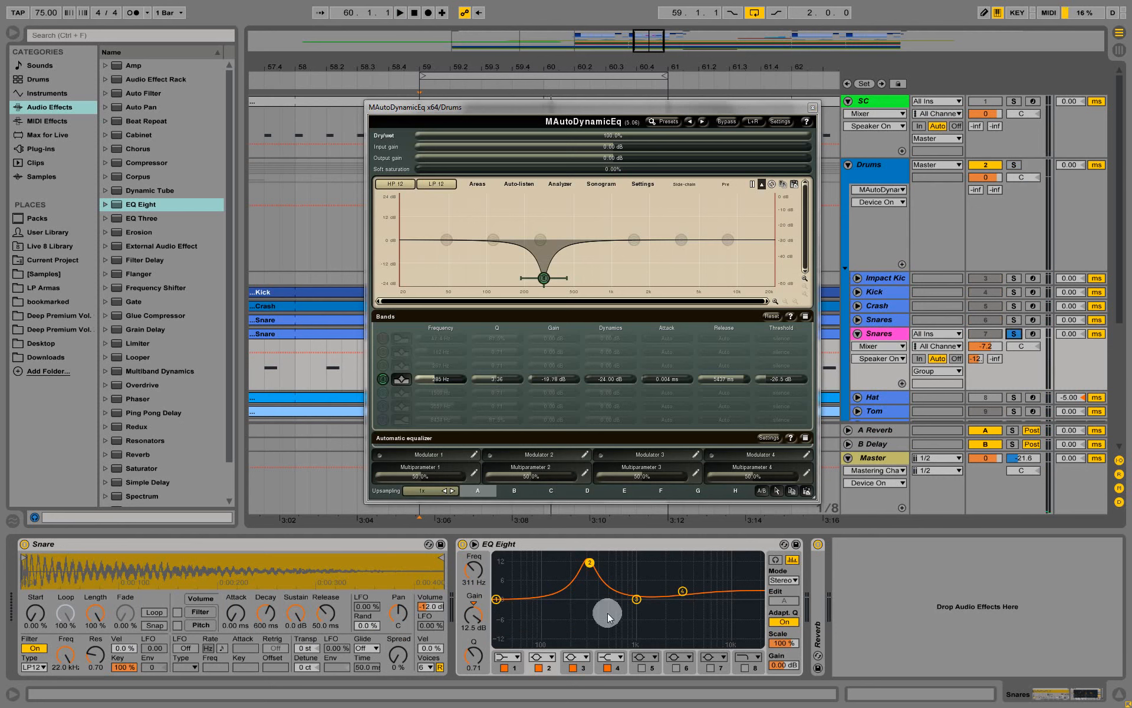
{"action": "left_click", "coordinate": [1014, 334]}
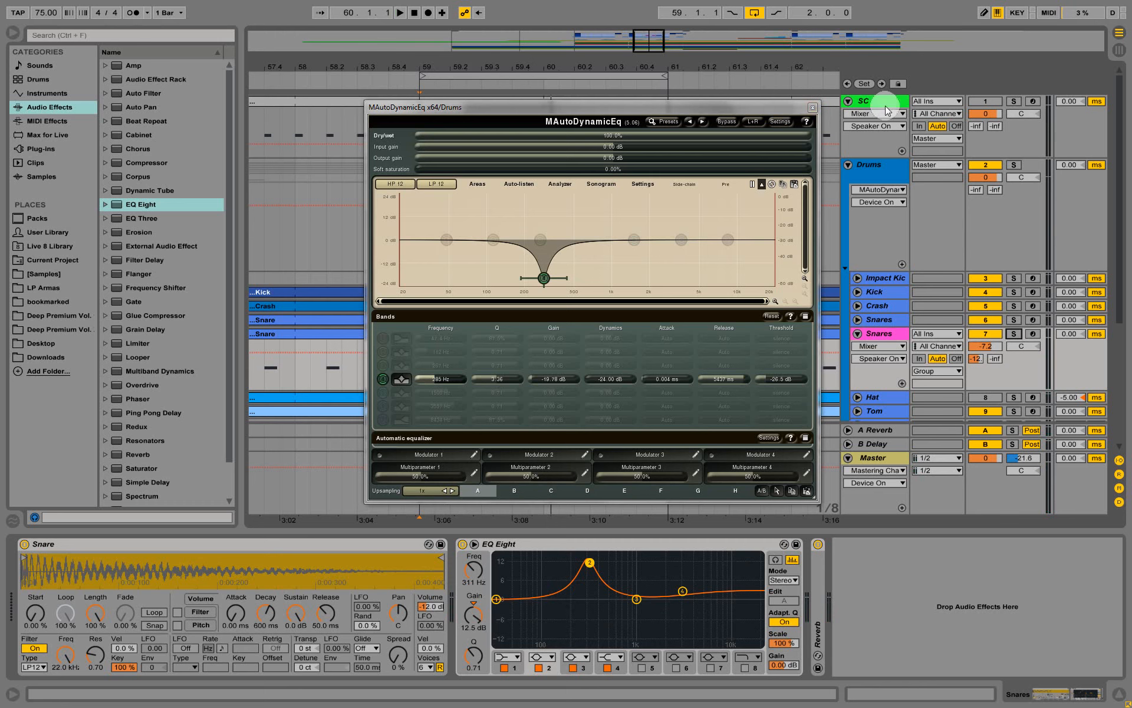
Return to the Drums group's devices, move the MAutoDynamicEq window aside and set the 285 Hz band's Dynamics to -24.00 dB
{"action": "left_click", "coordinate": [889, 164]}
{"action": "left_click_drag", "start_coordinate": [575, 109], "coordinate": [766, 197]}
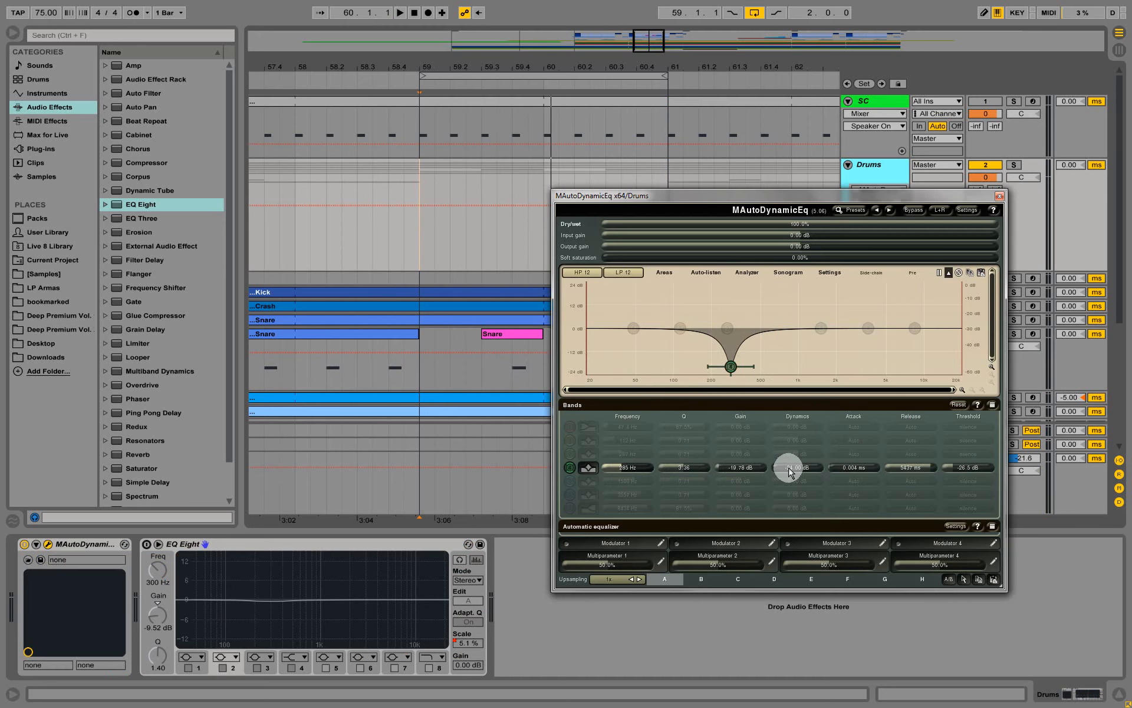
{"action": "mouse_move", "coordinate": [793, 470]}
{"action": "left_mouse_down"}
{"action": "mouse_move", "coordinate": [855, 464]}
{"action": "mouse_move", "coordinate": [789, 470]}
{"action": "left_mouse_up"}
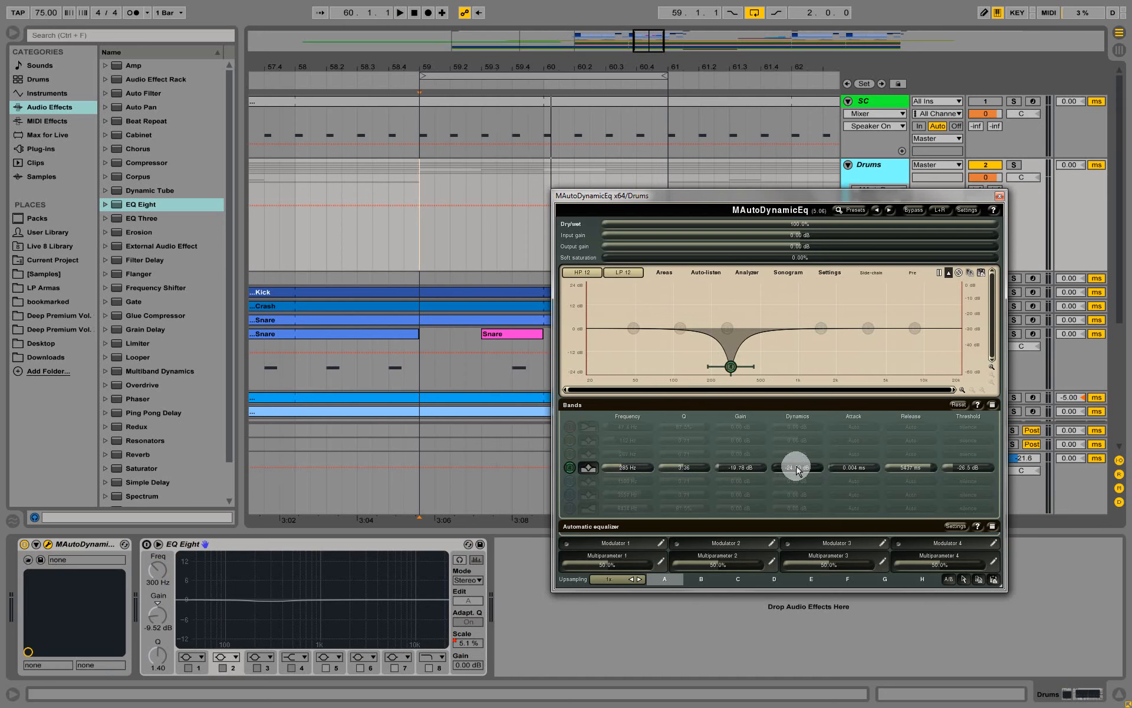